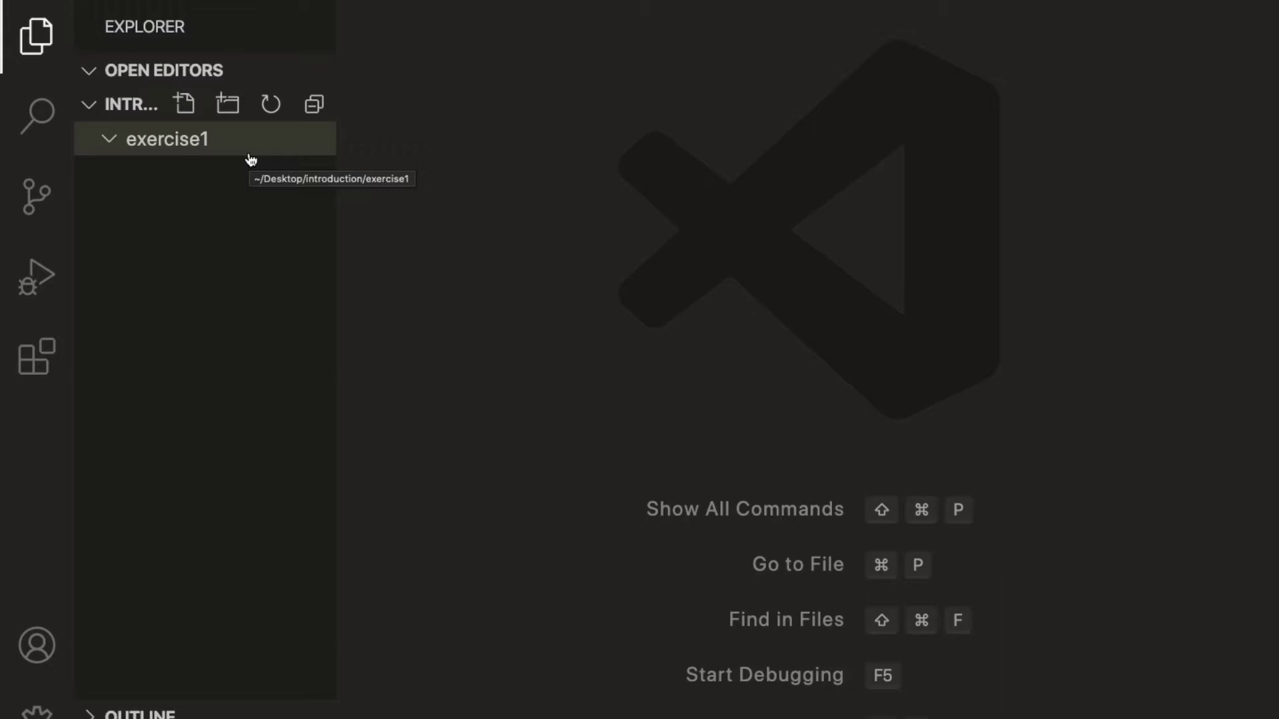
Add a new file named index.html to the exercise1 folder from its context menu
left_click(241, 151)
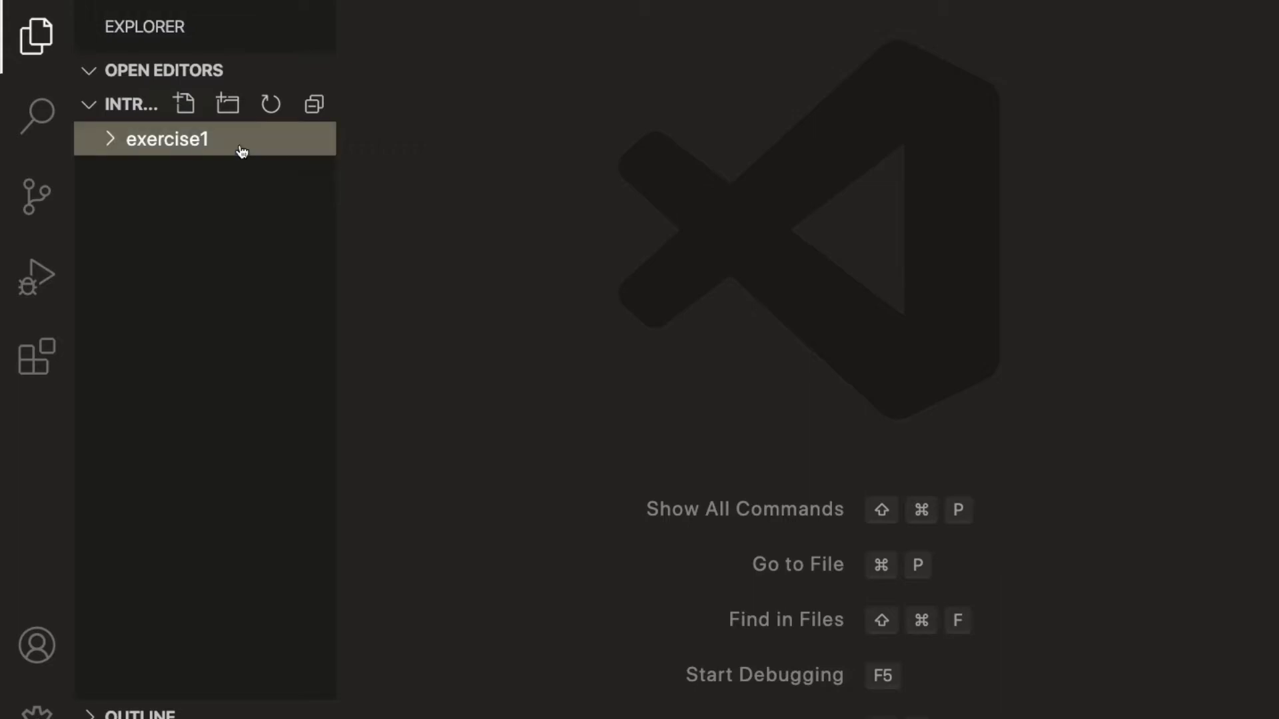
right_click(241, 151)
left_click(280, 155)
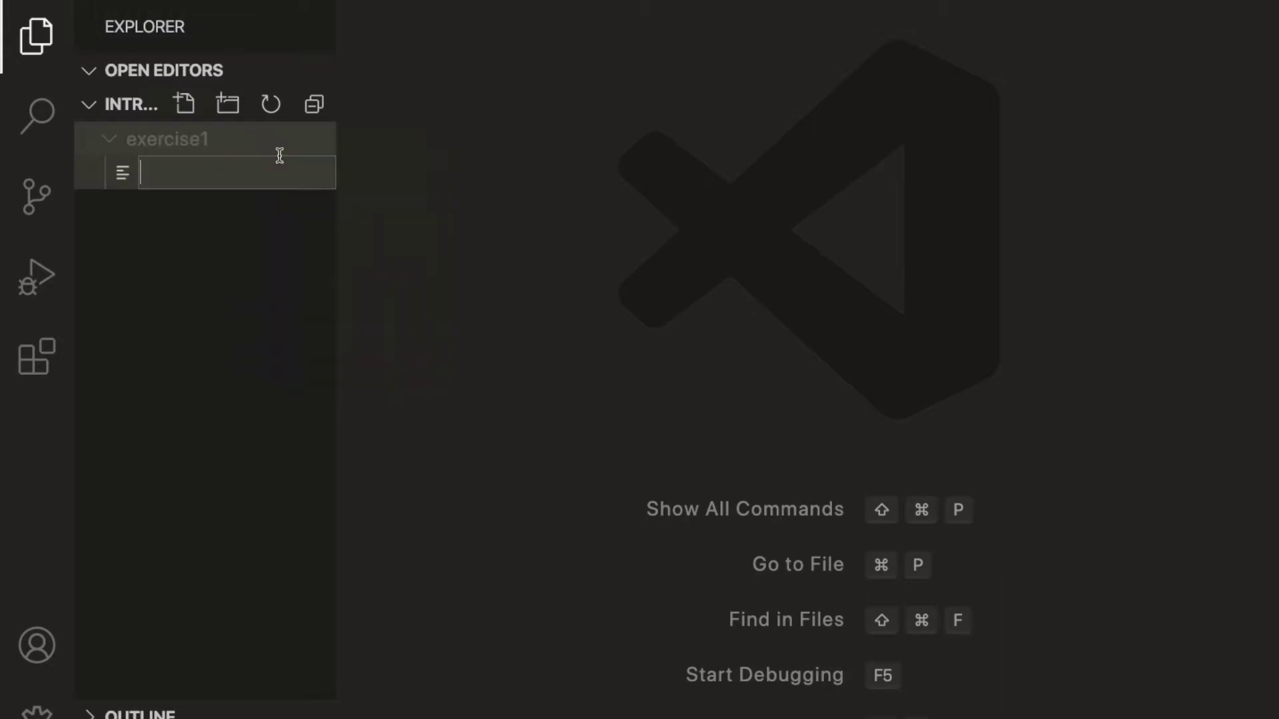
type("index.")
type("hm")
key("BackSpace")
type("tml")
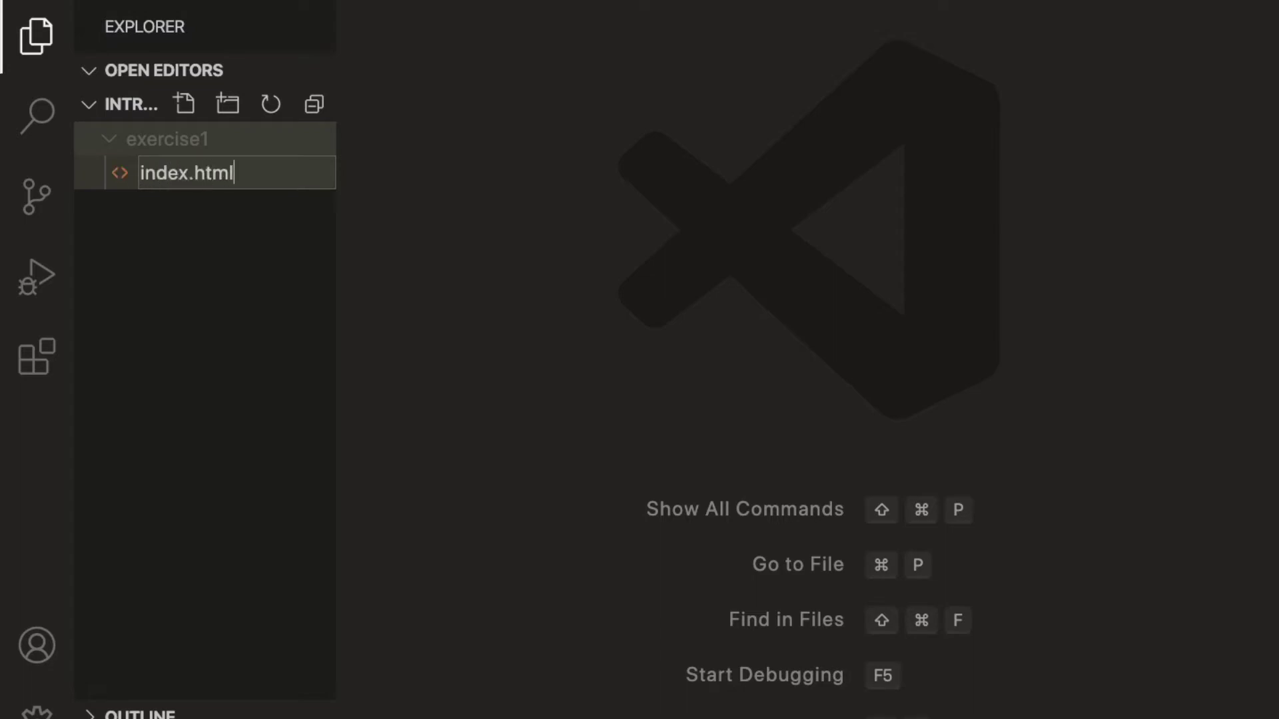
key("Return")
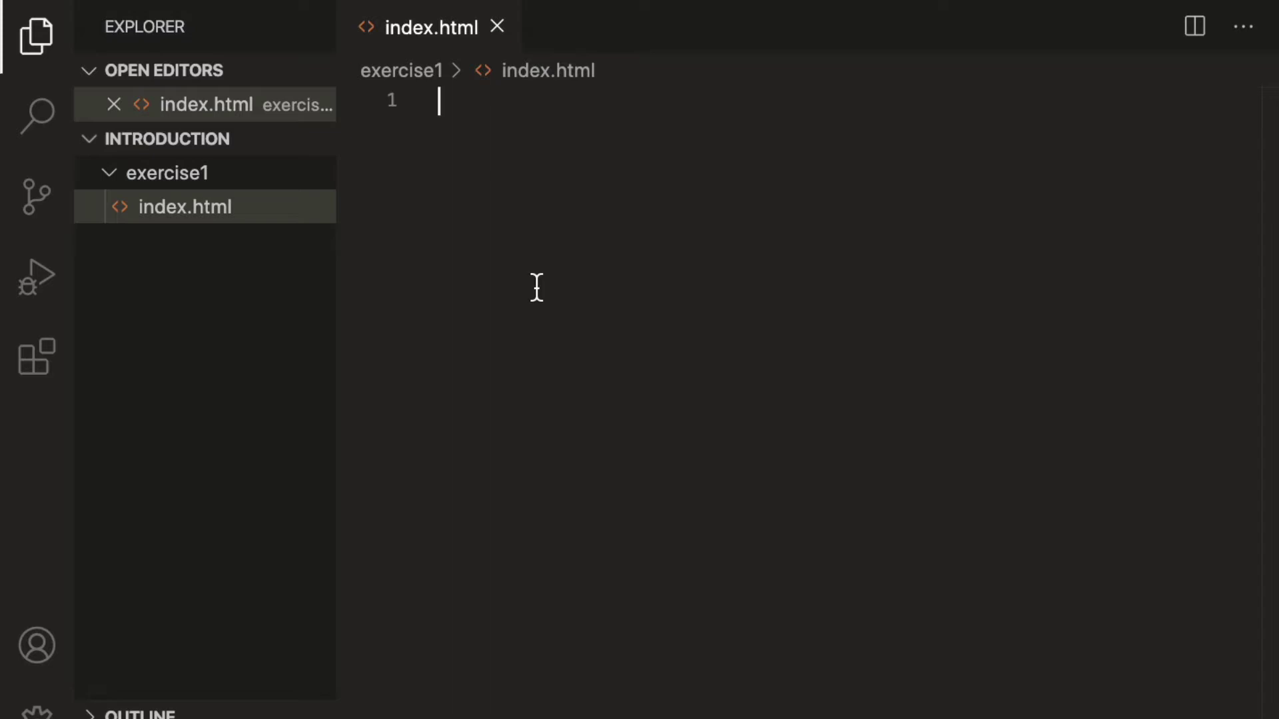
type("<")
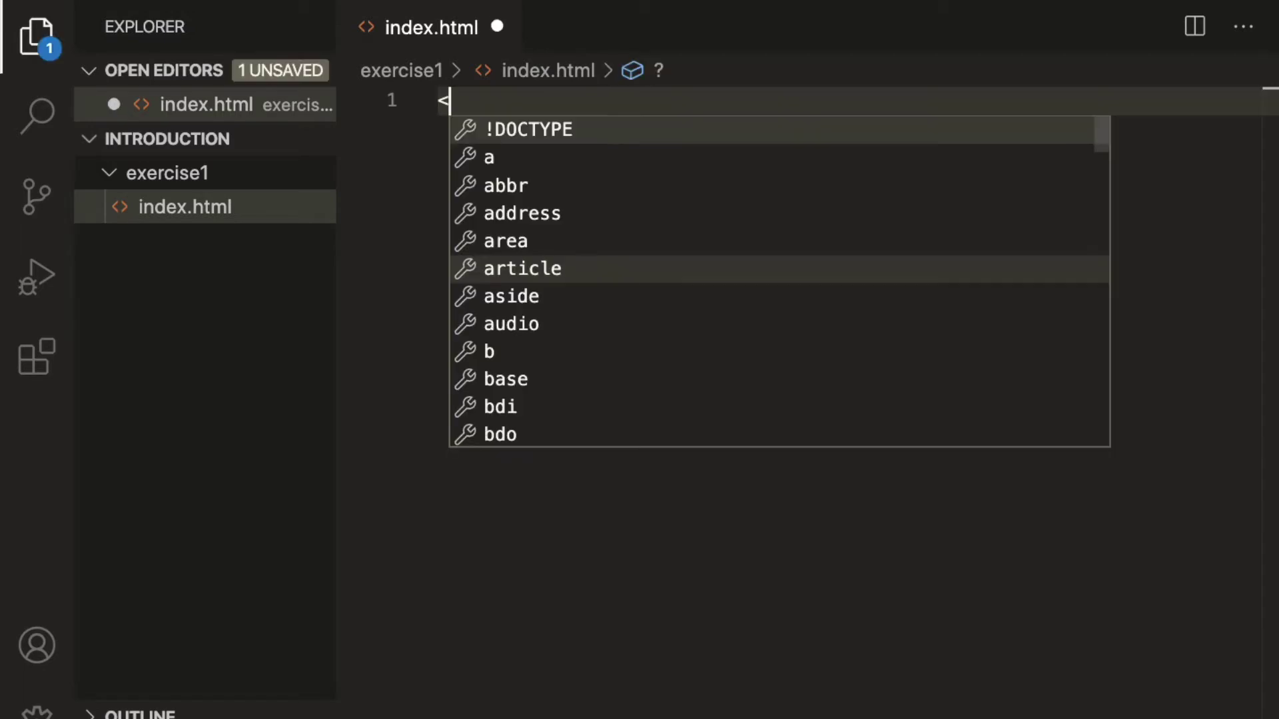
type("!")
Add the <!DOCTYPE html> declaration and an html element with an empty lang attribute
key("Return")
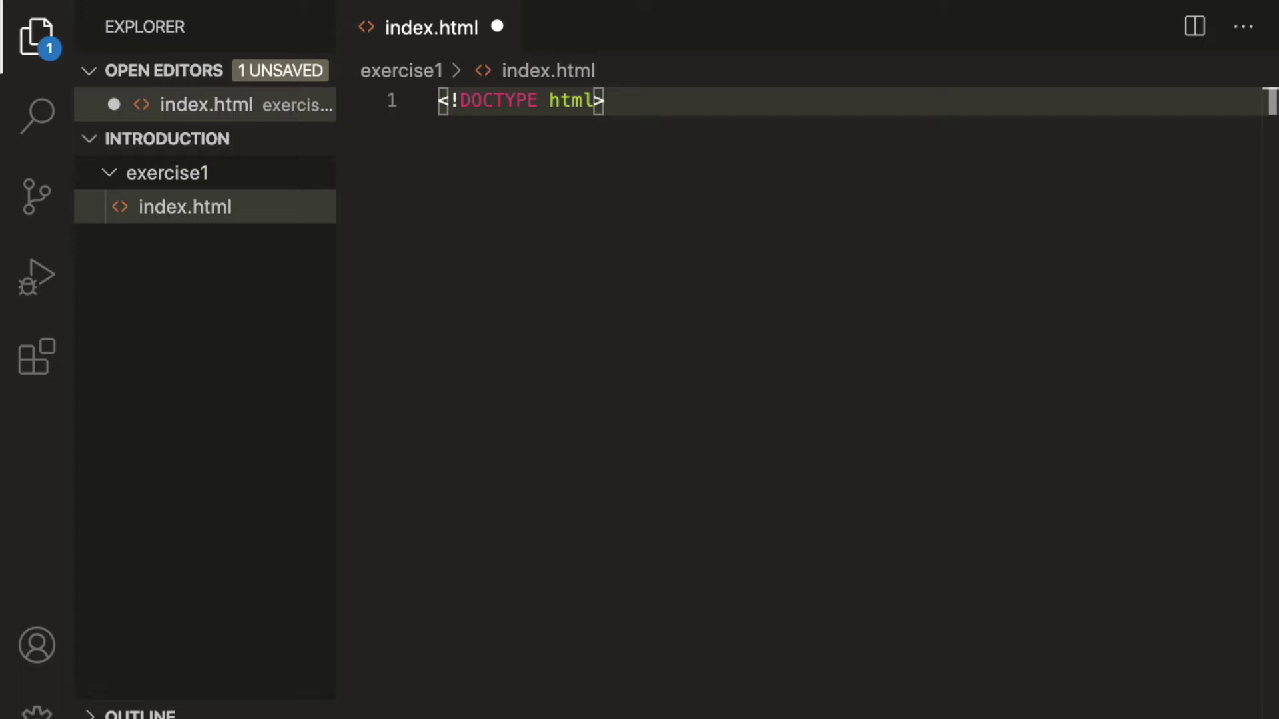
key("Return")
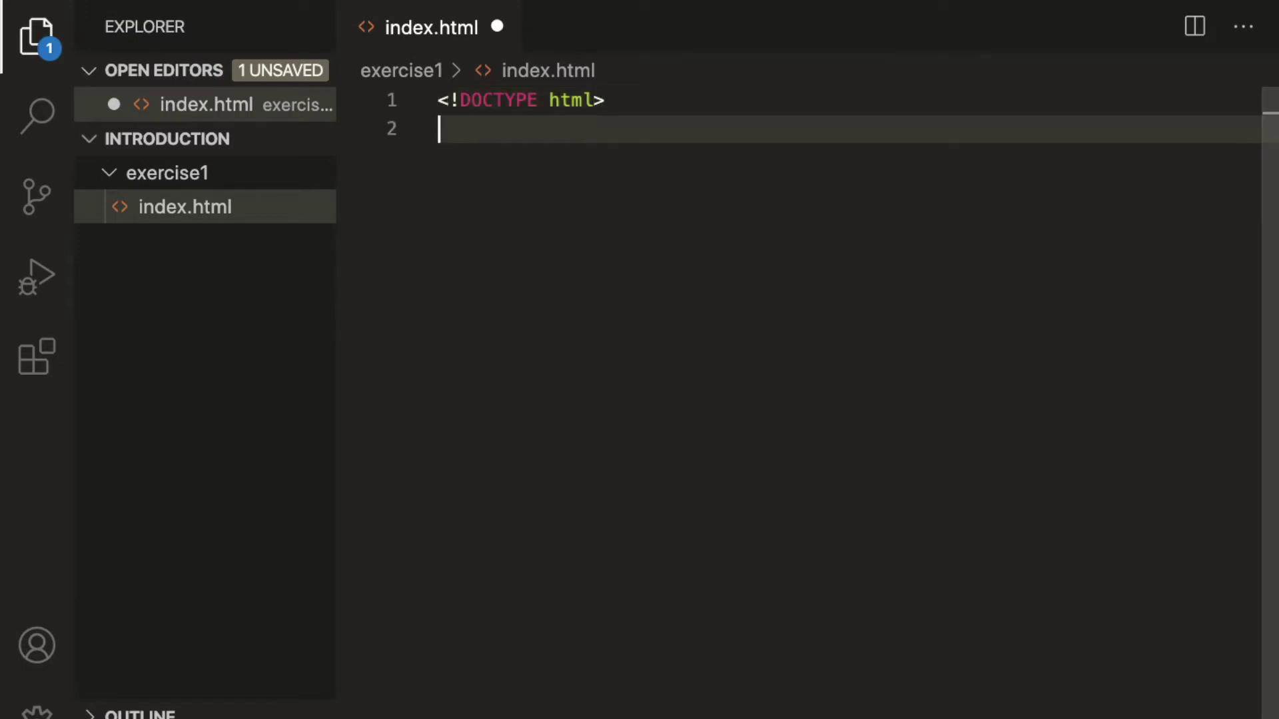
type("html")
key("Return")
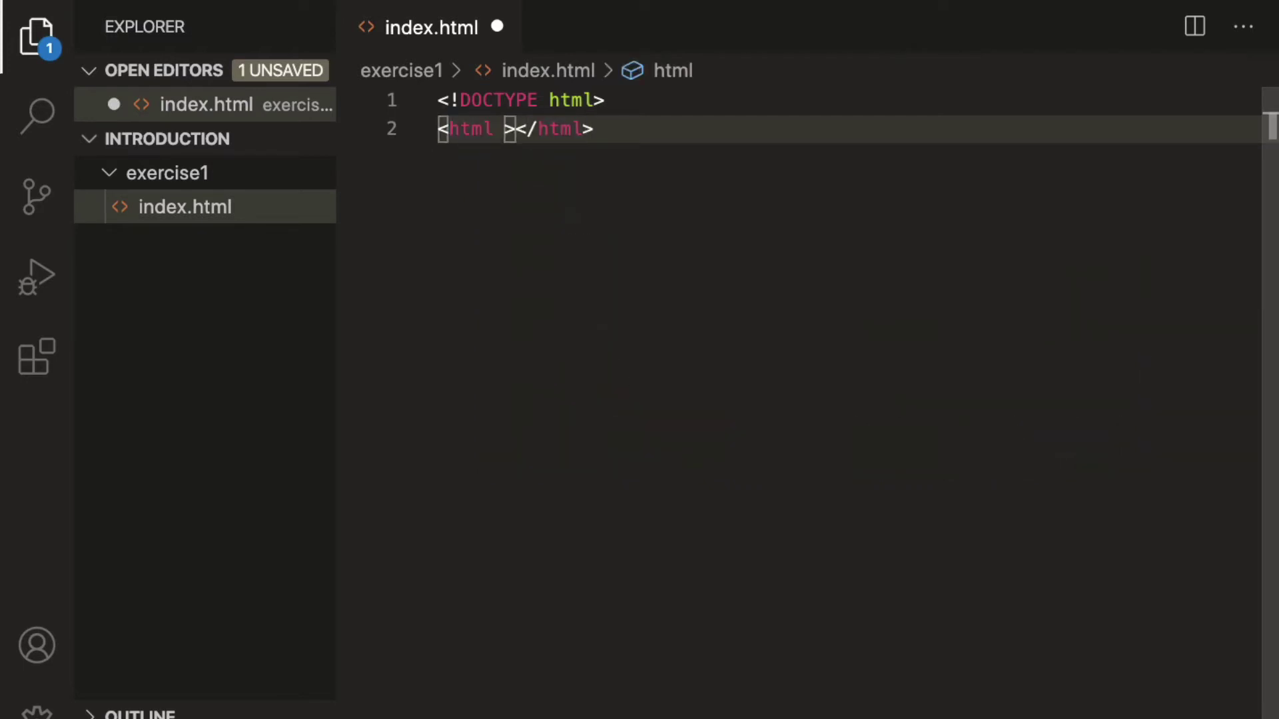
type("lan")
key("Return")
key("Right")
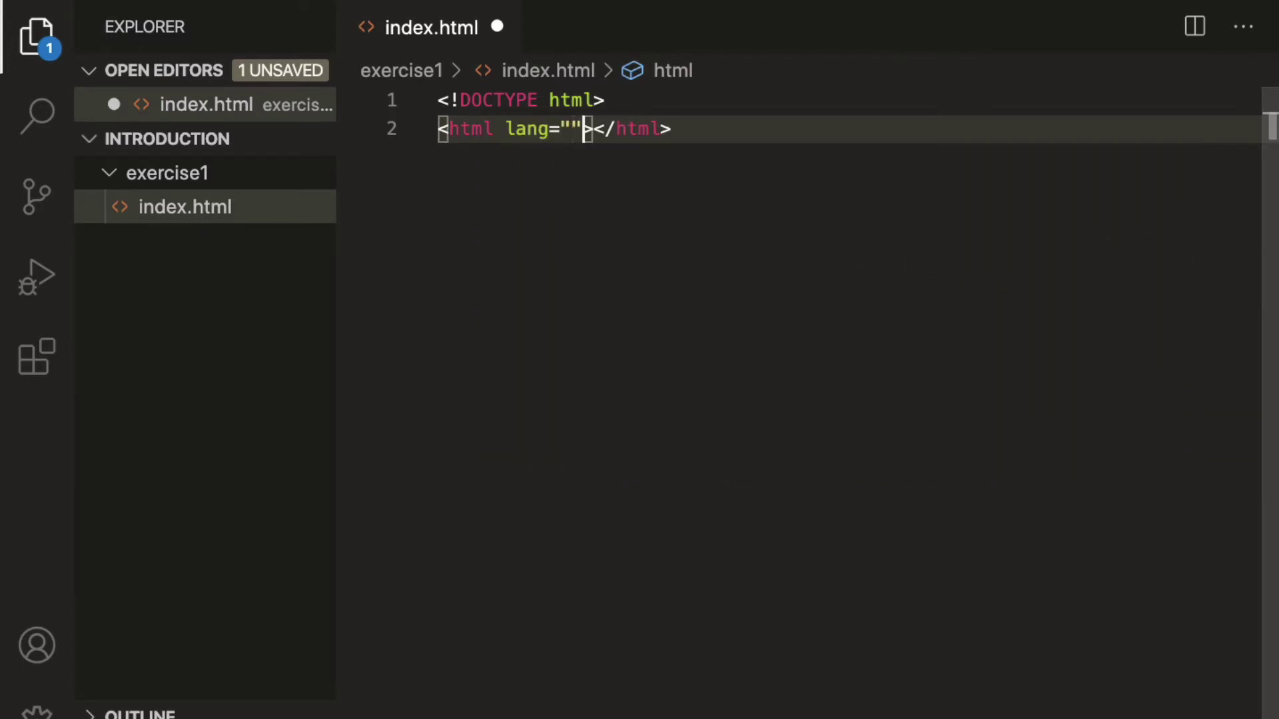
key("Right")
Add empty head and body elements inside the html element
key("Return")
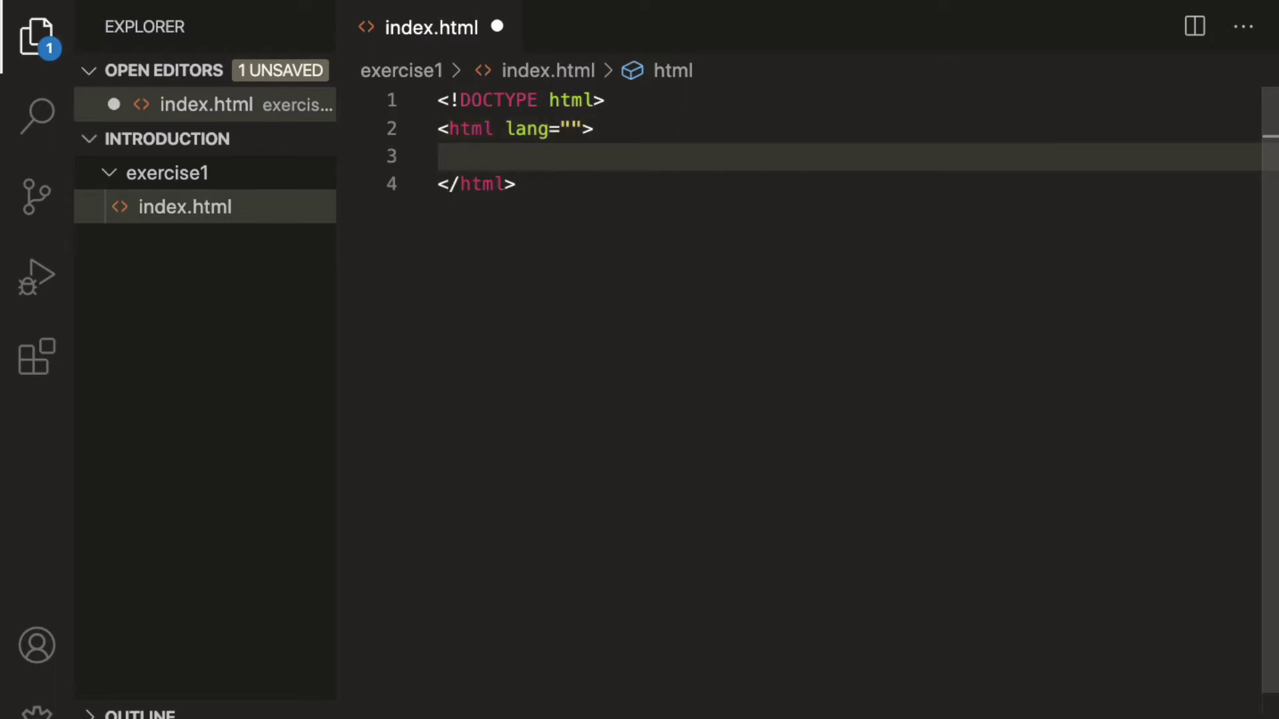
type("heade")
key("BackSpace")
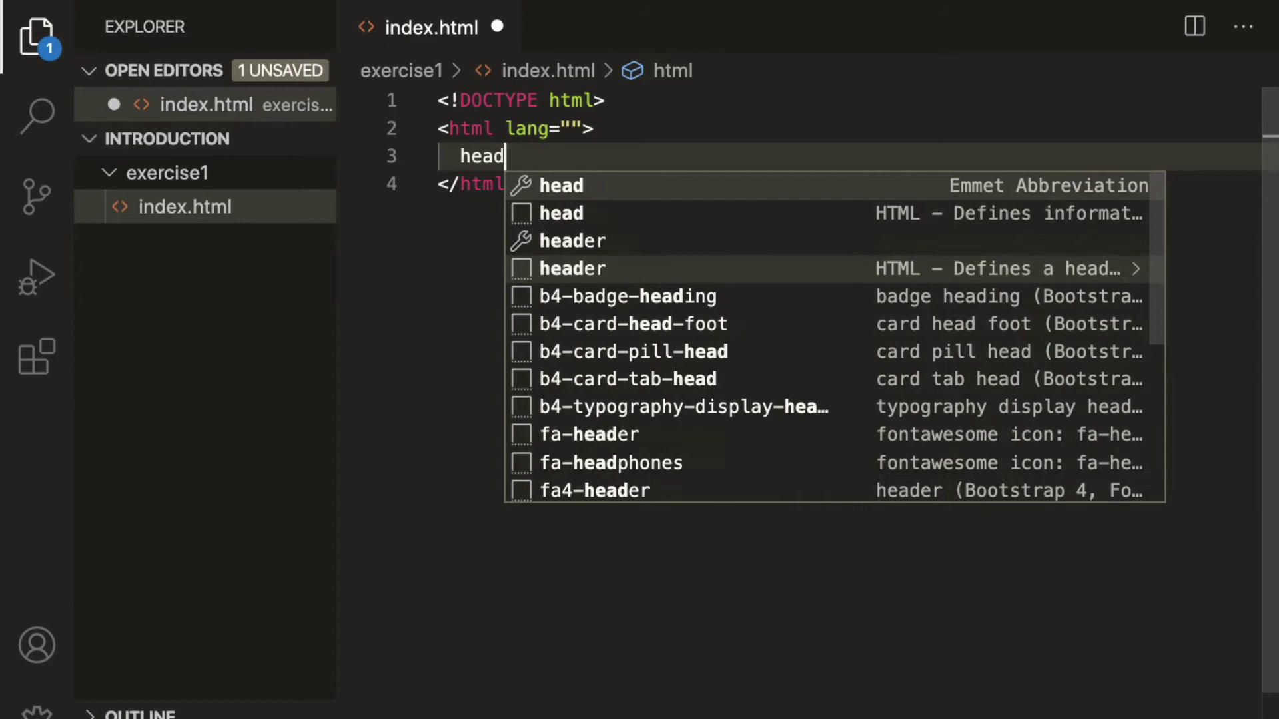
key("Return")
key("Right")
key("Right")
key("Right")
key("Right")
key("Right")
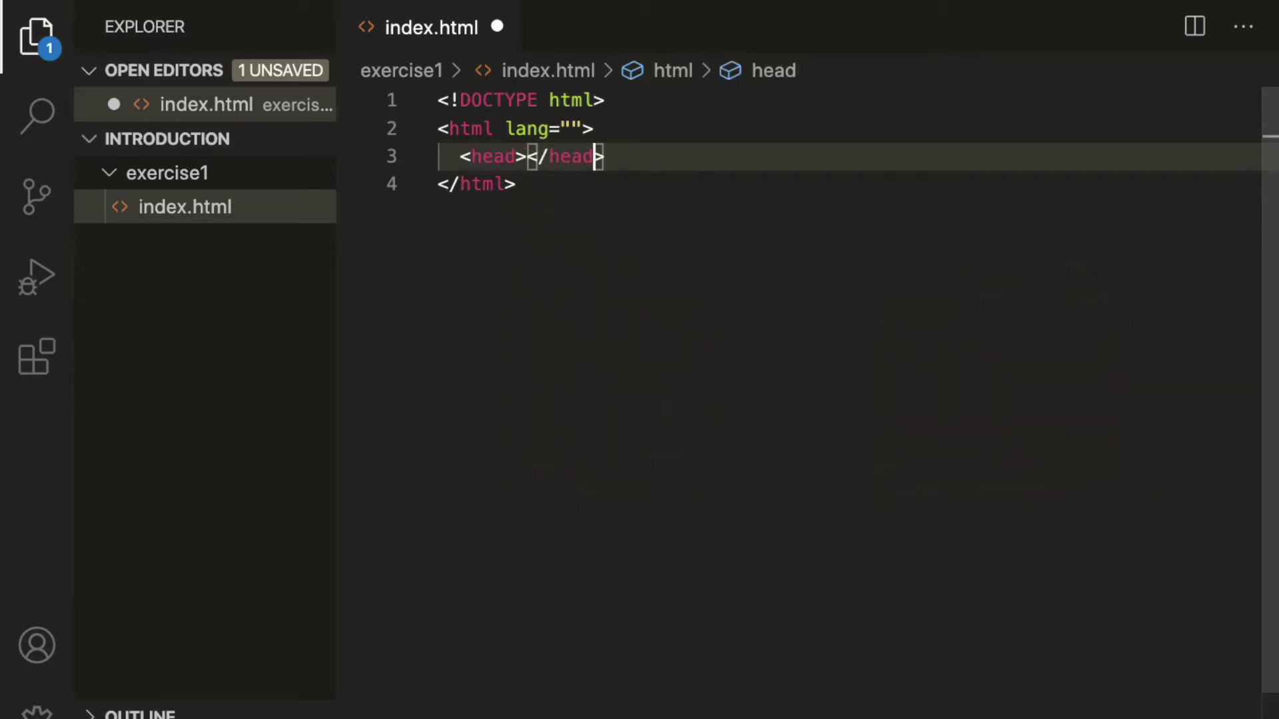
key("Right")
key("Return")
type("bod")
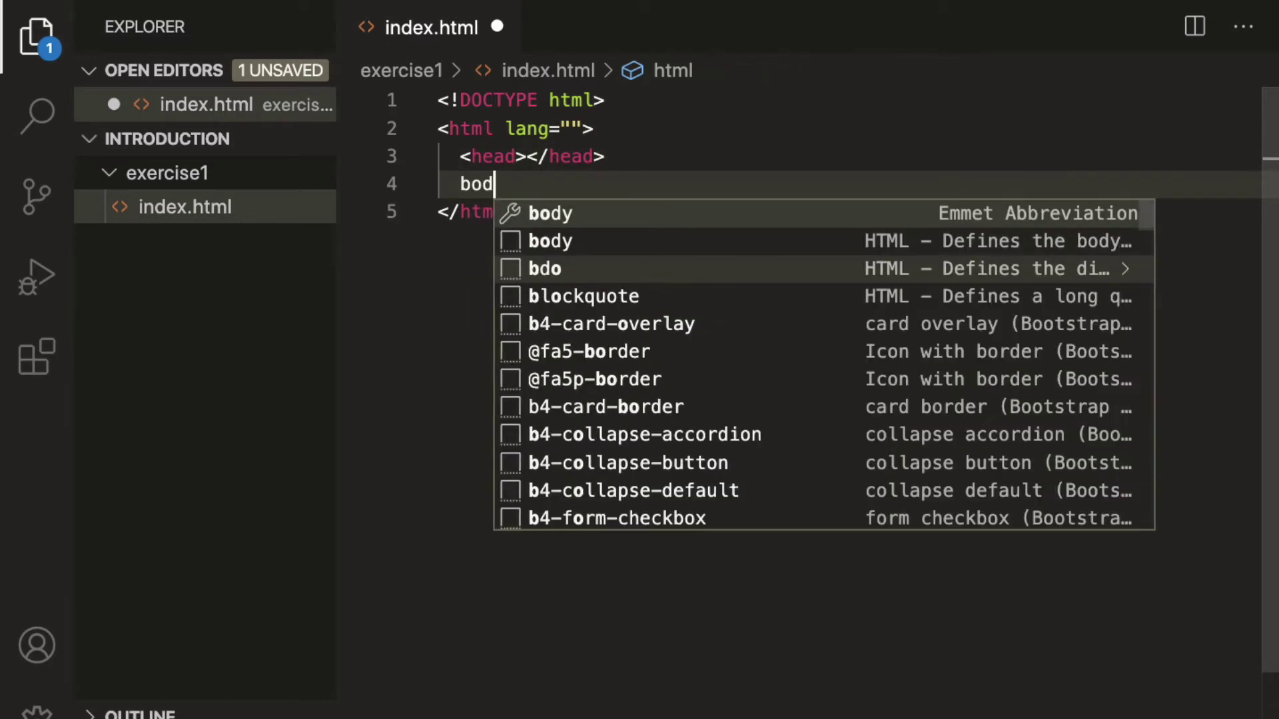
key("Return")
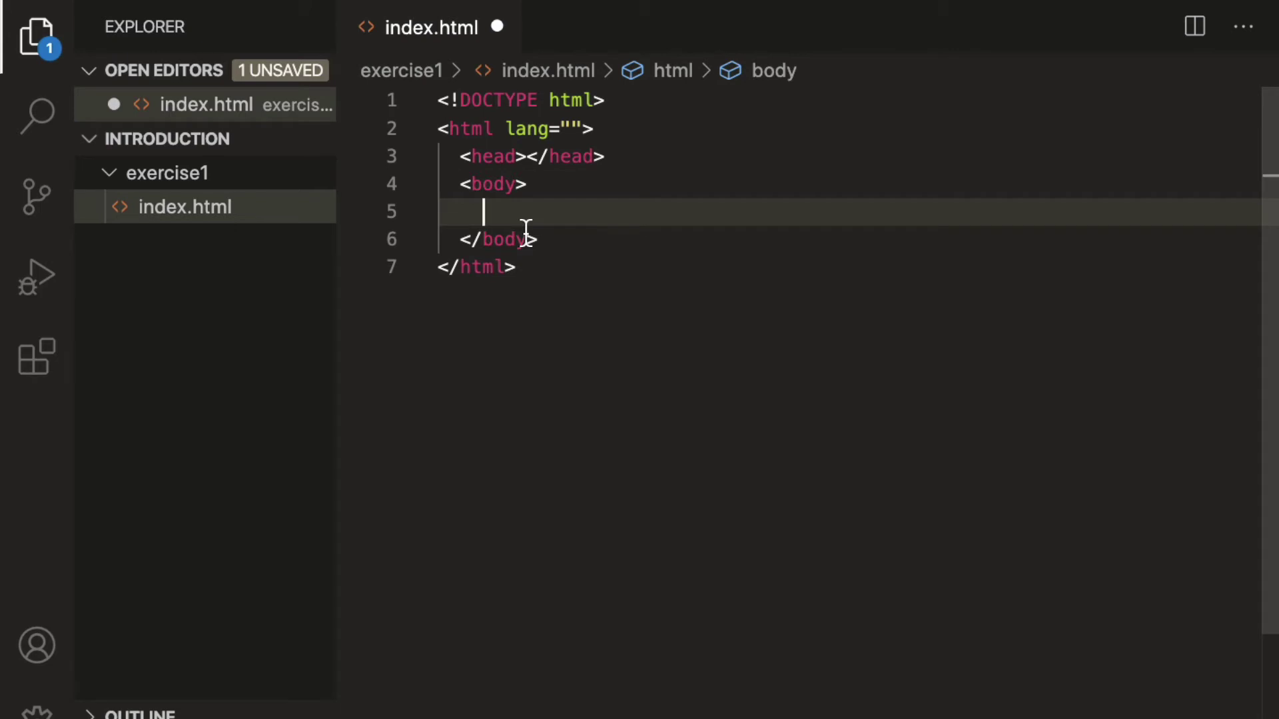
Add a UTF-8 charset meta tag inside the head
left_click(532, 161)
key("Return")
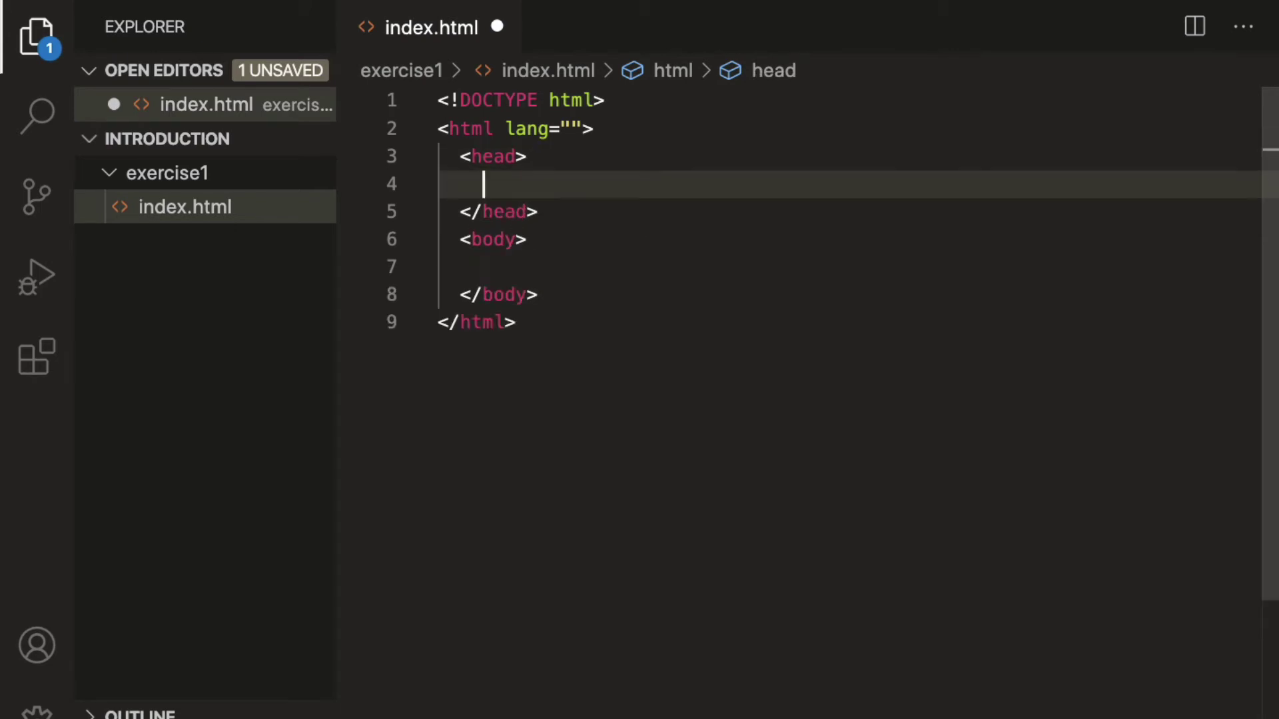
type("m")
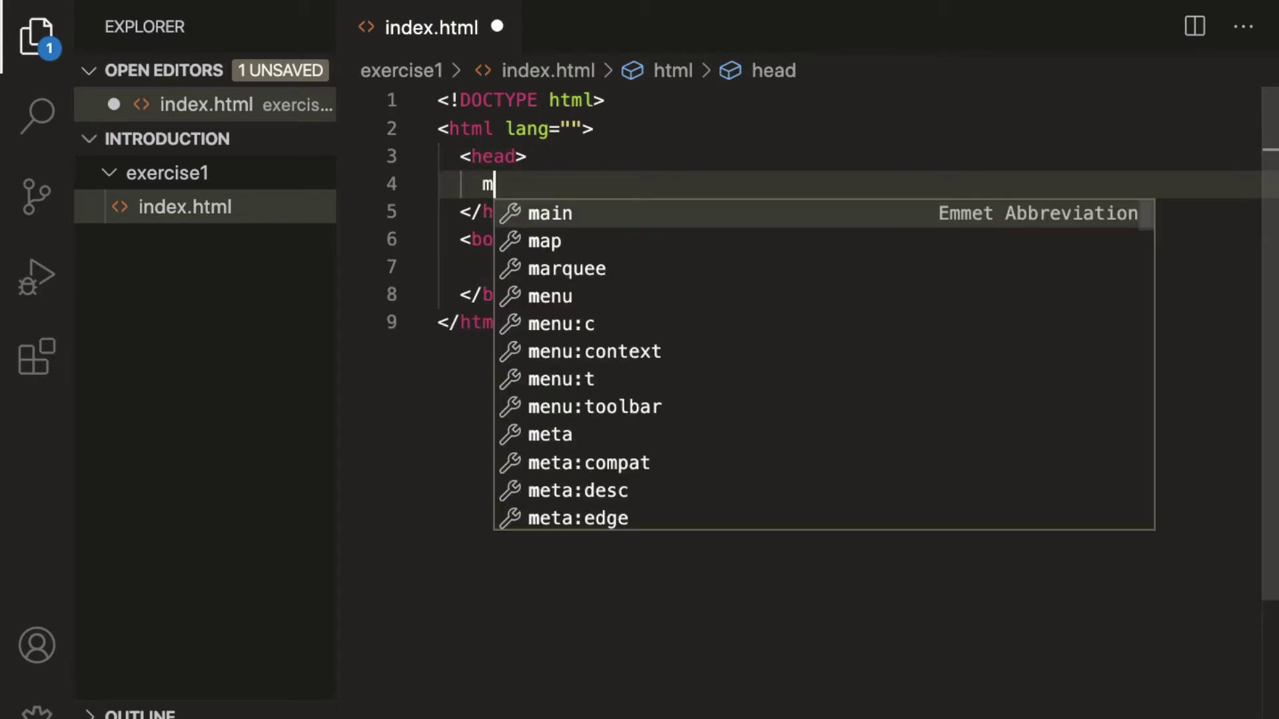
type("eta")
key("Return")
key("Left")
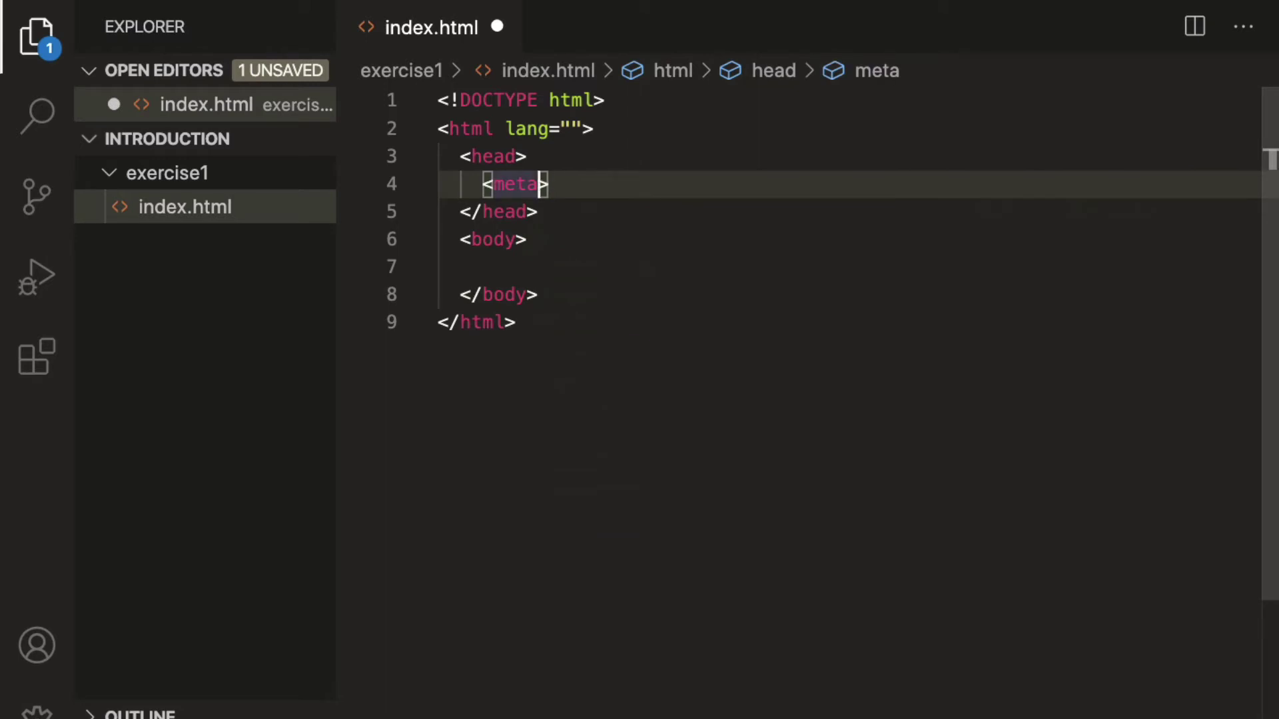
type("cha")
key("Return")
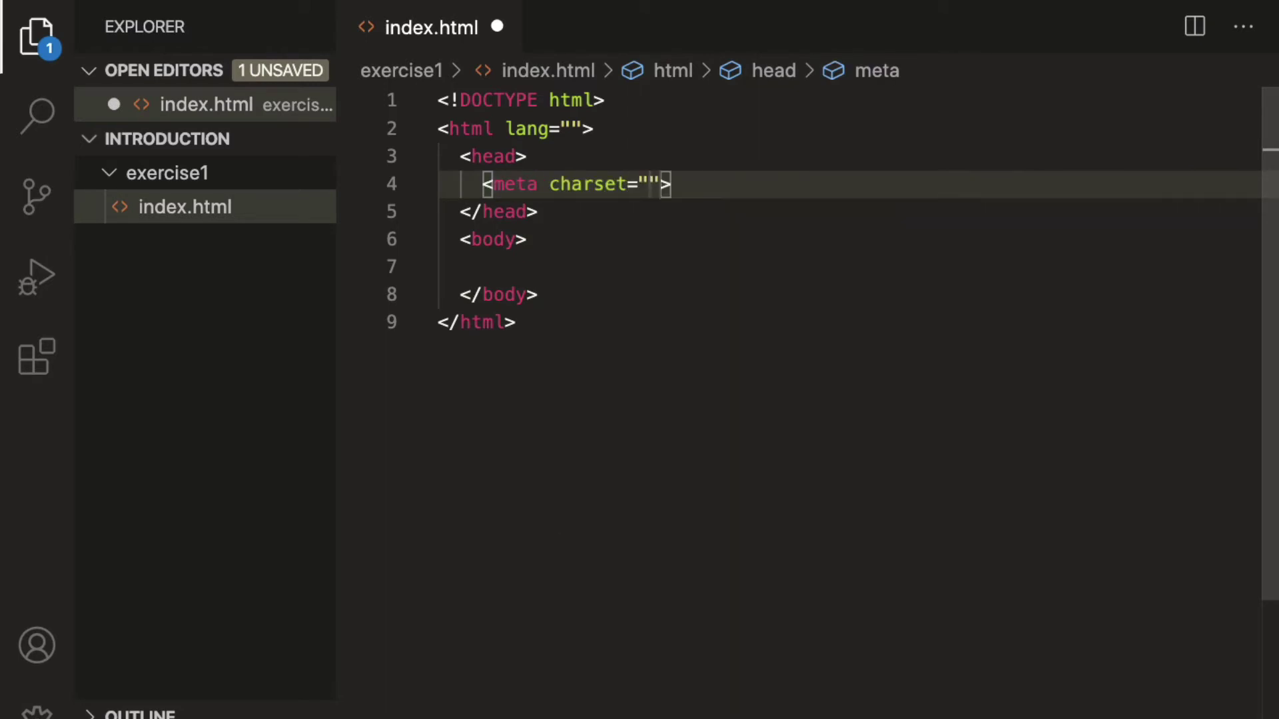
type("u")
key("BackSpace")
type("UTF")
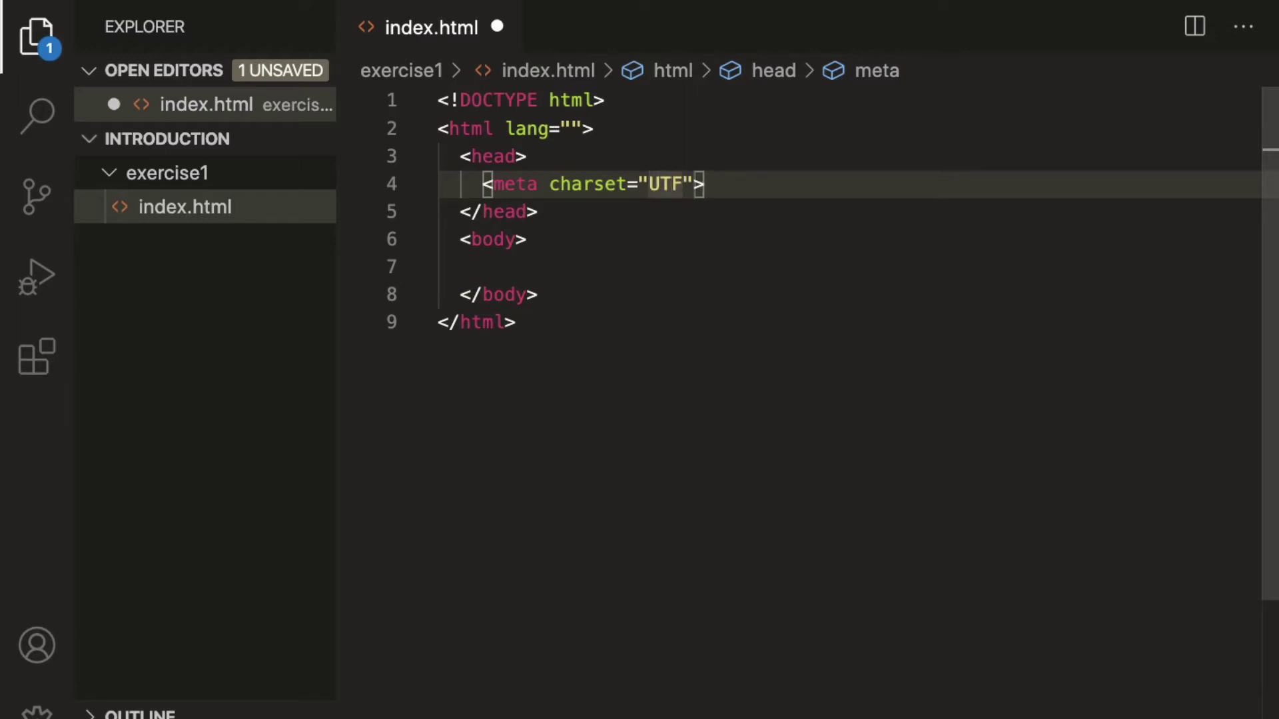
type("-8")
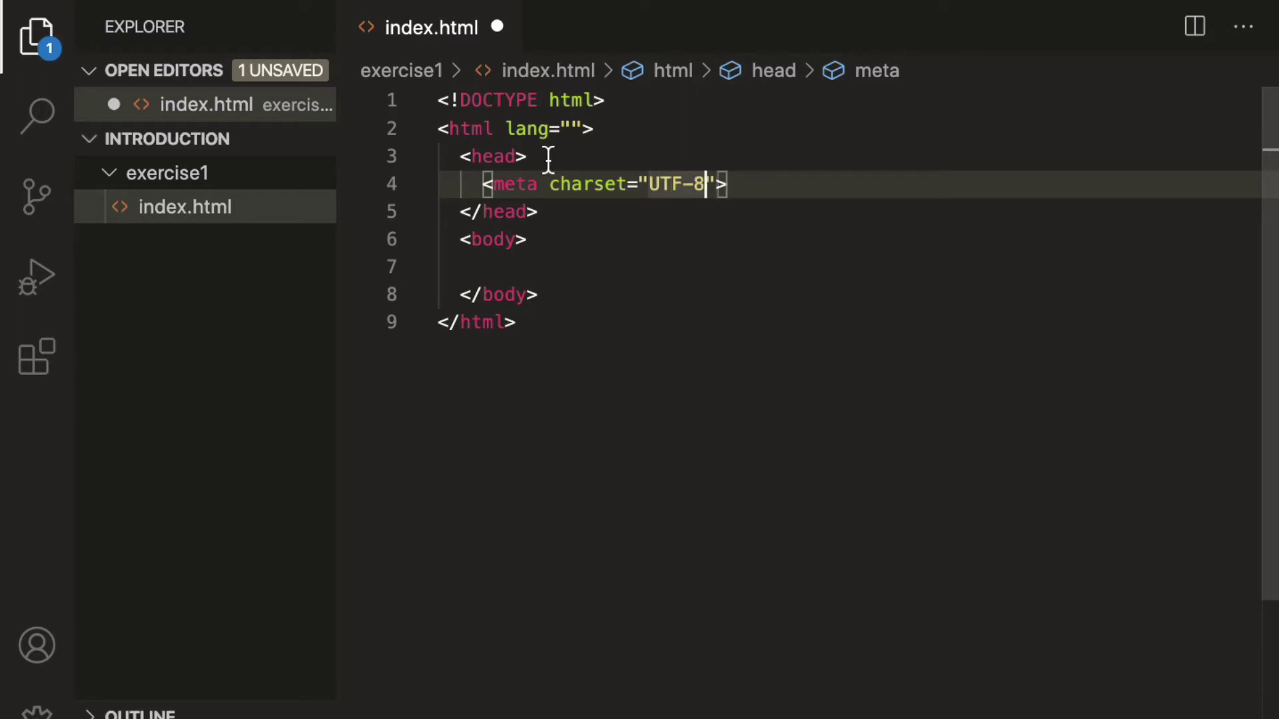
Add a 'Hello World!' title below the meta tag and save index.html
key("End")
key("Return")
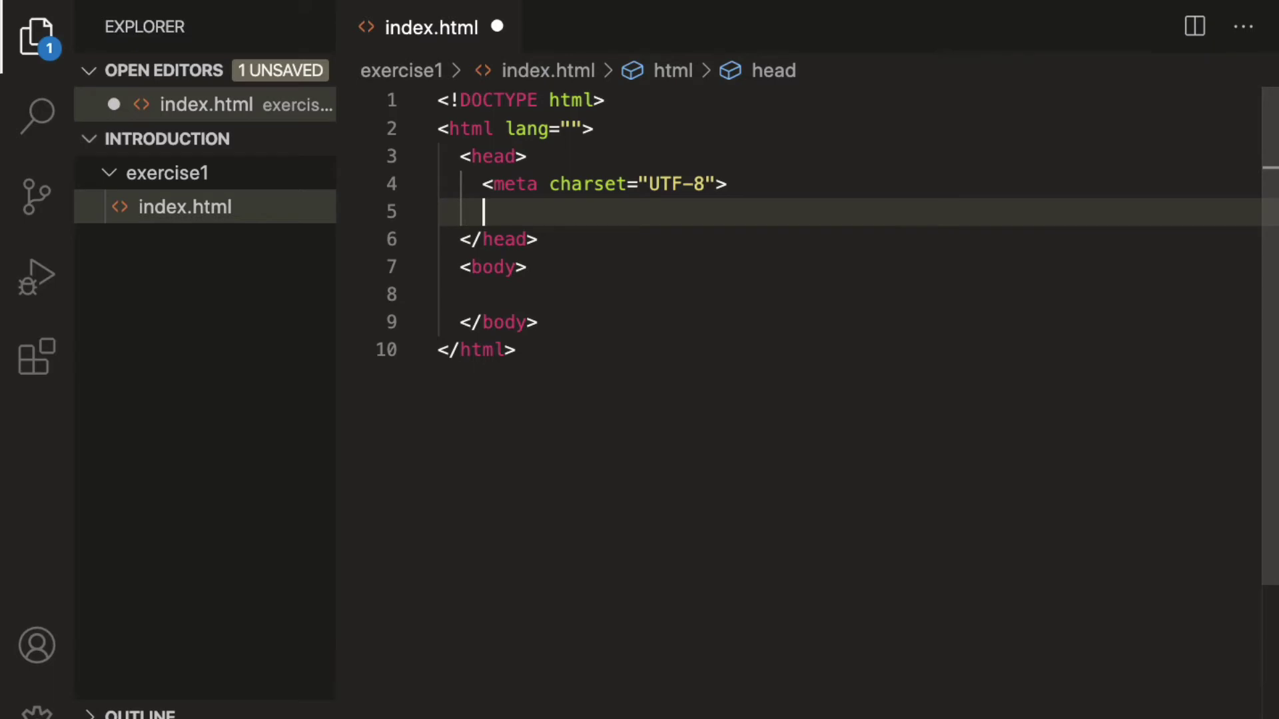
type("tit")
key("Tab")
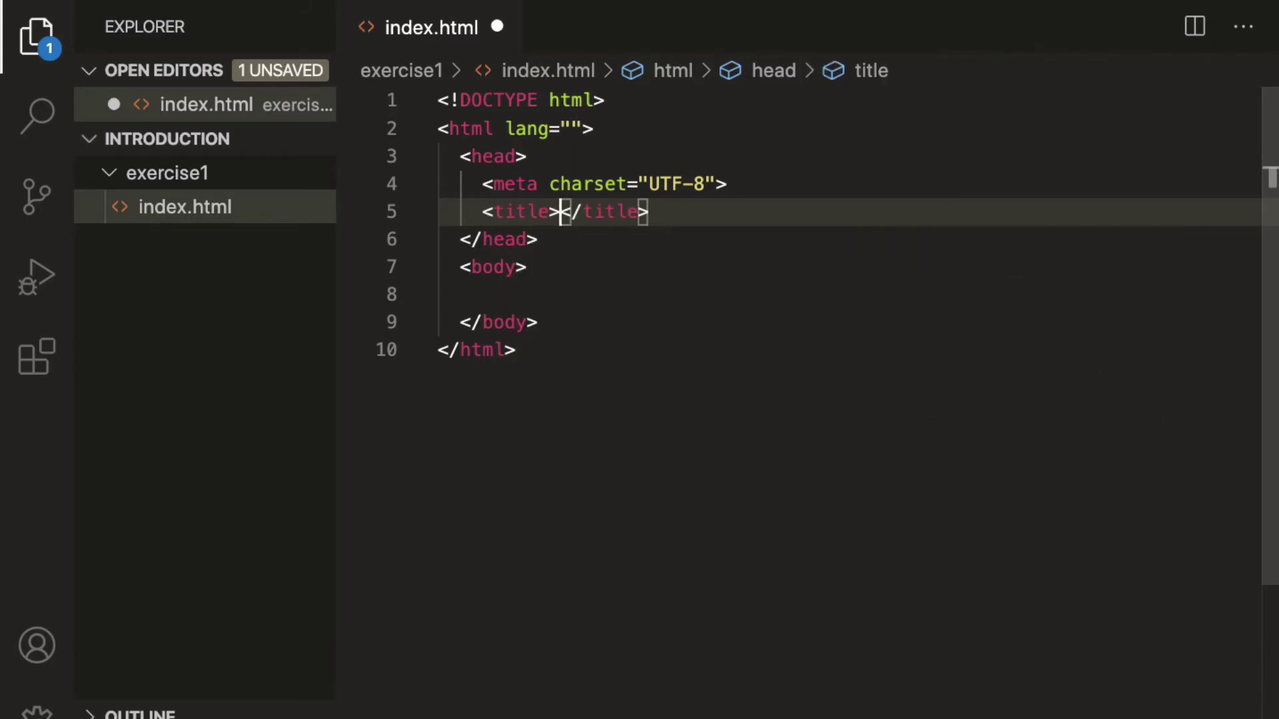
type("Heloo")
key("BackSpace")
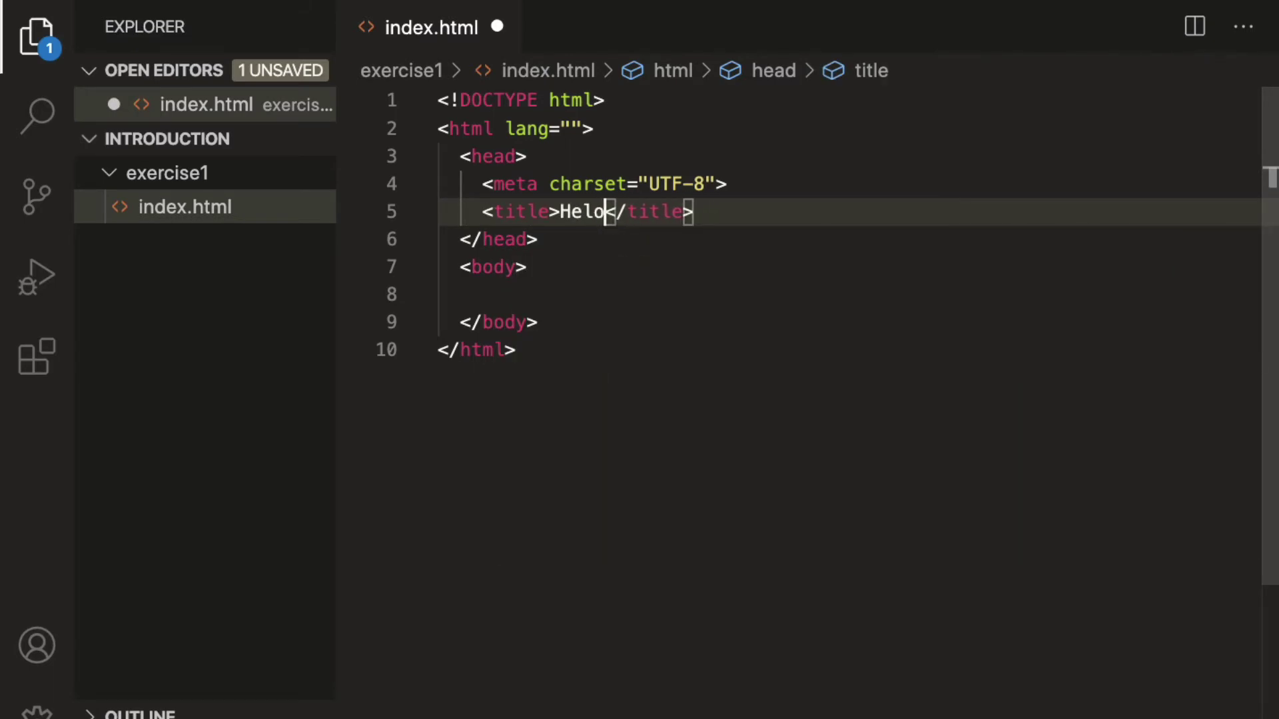
key("Left")
type("l")
key("Right")
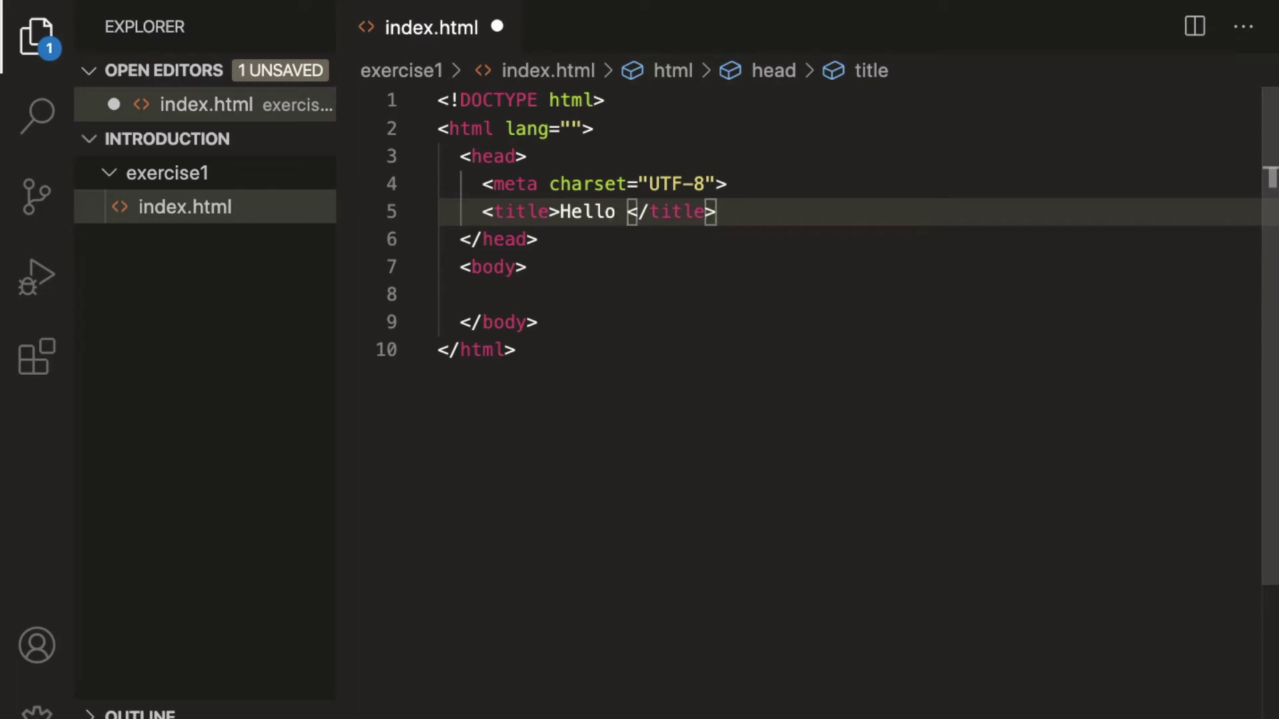
type("World")
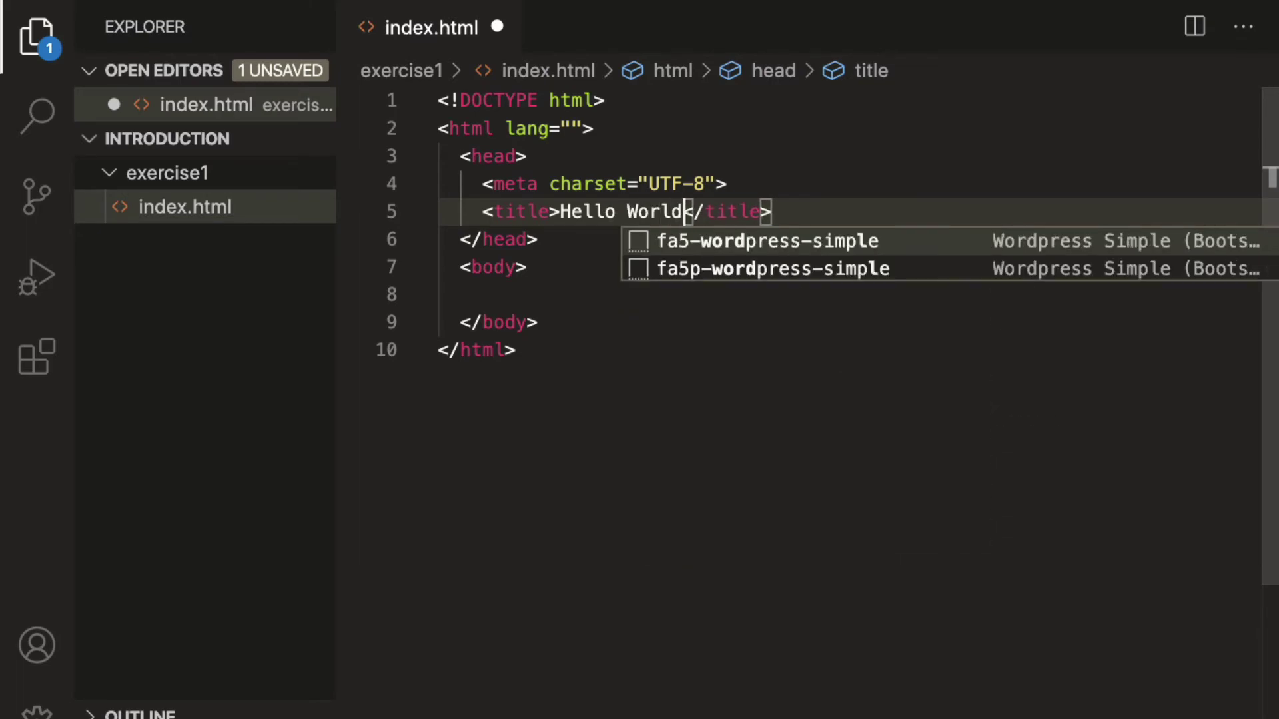
type("!")
key("ctrl+s")
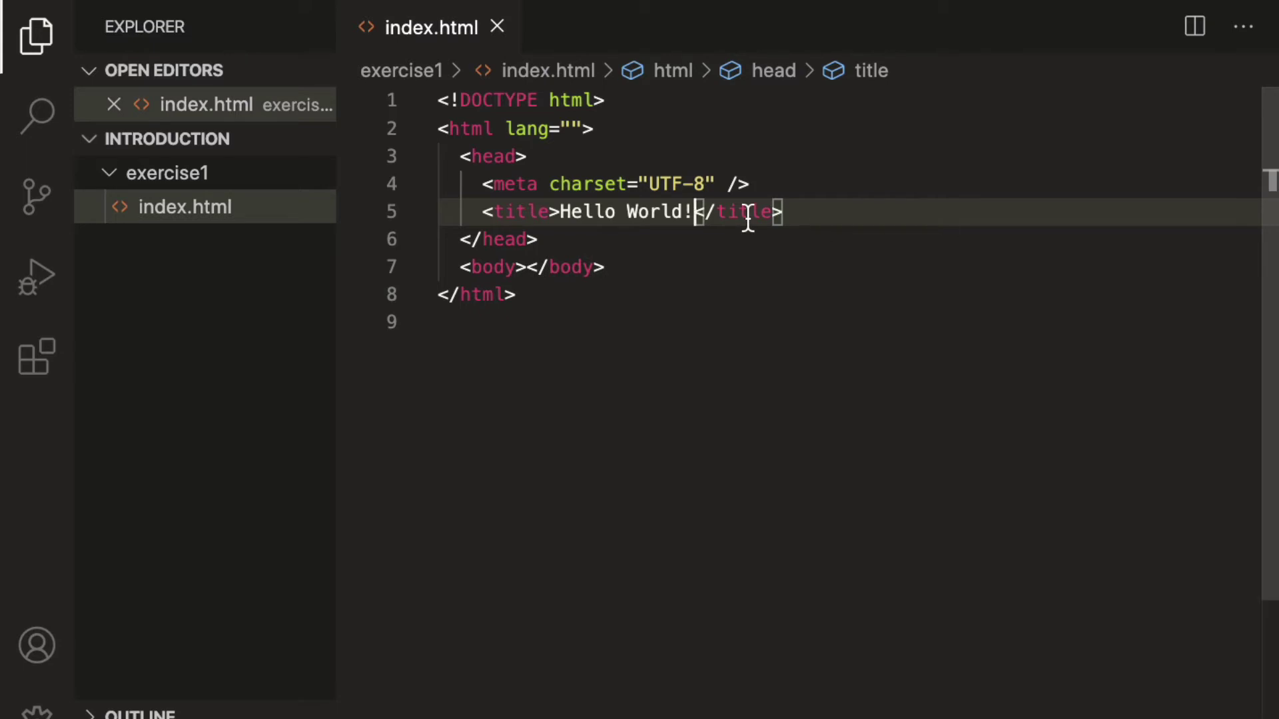
Put an h1 reading 'Hello World!' between the body tags and save index.html
left_click(530, 271)
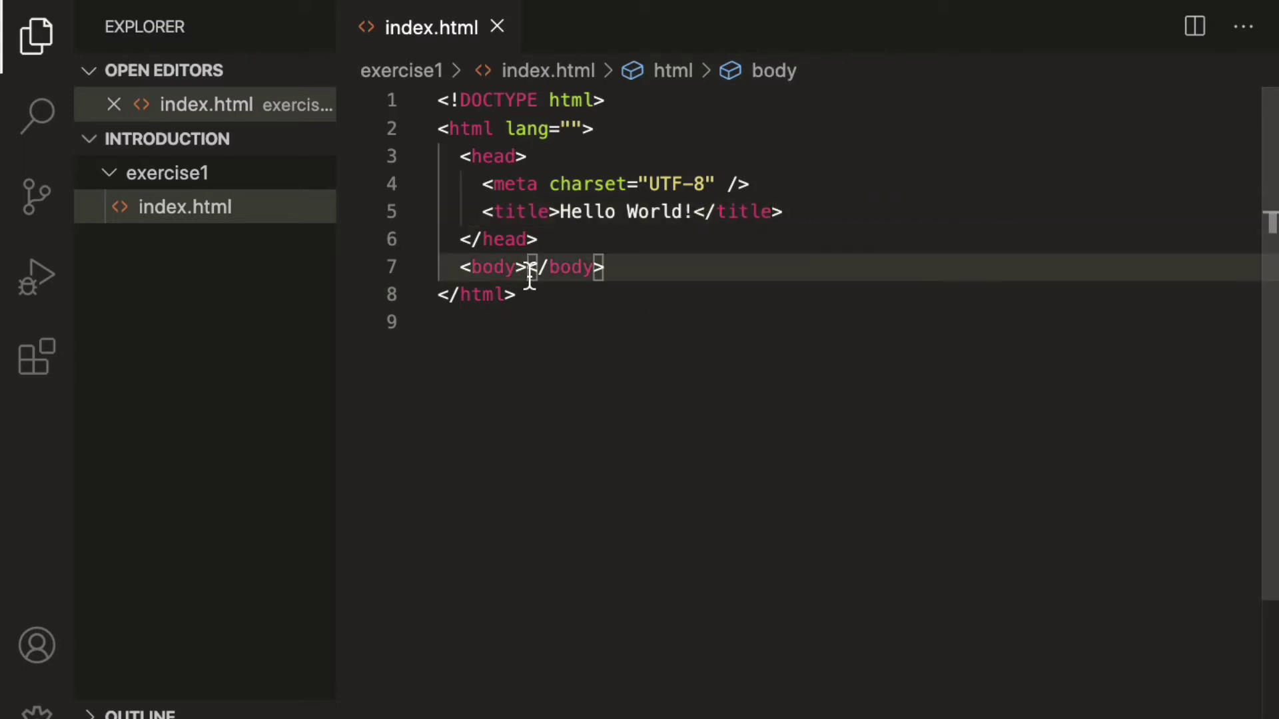
key("Return")
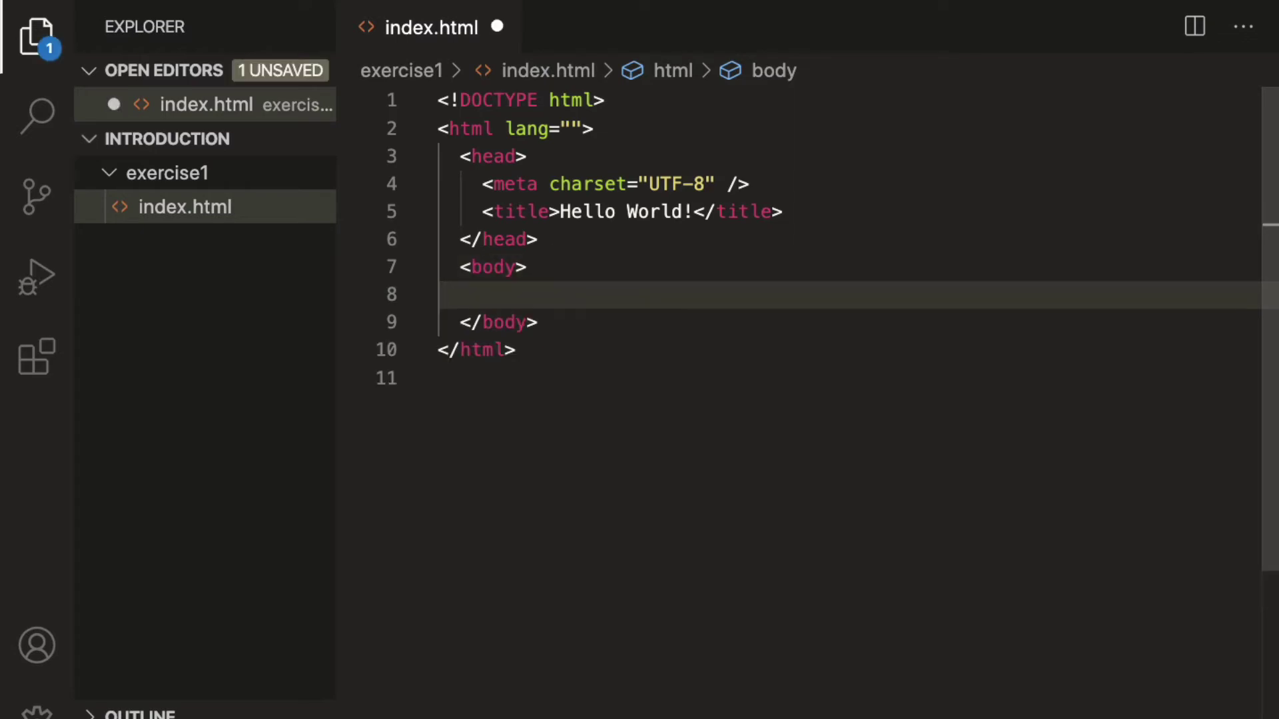
key("ctrl+s")
key("Return")
type("h1")
key("Tab")
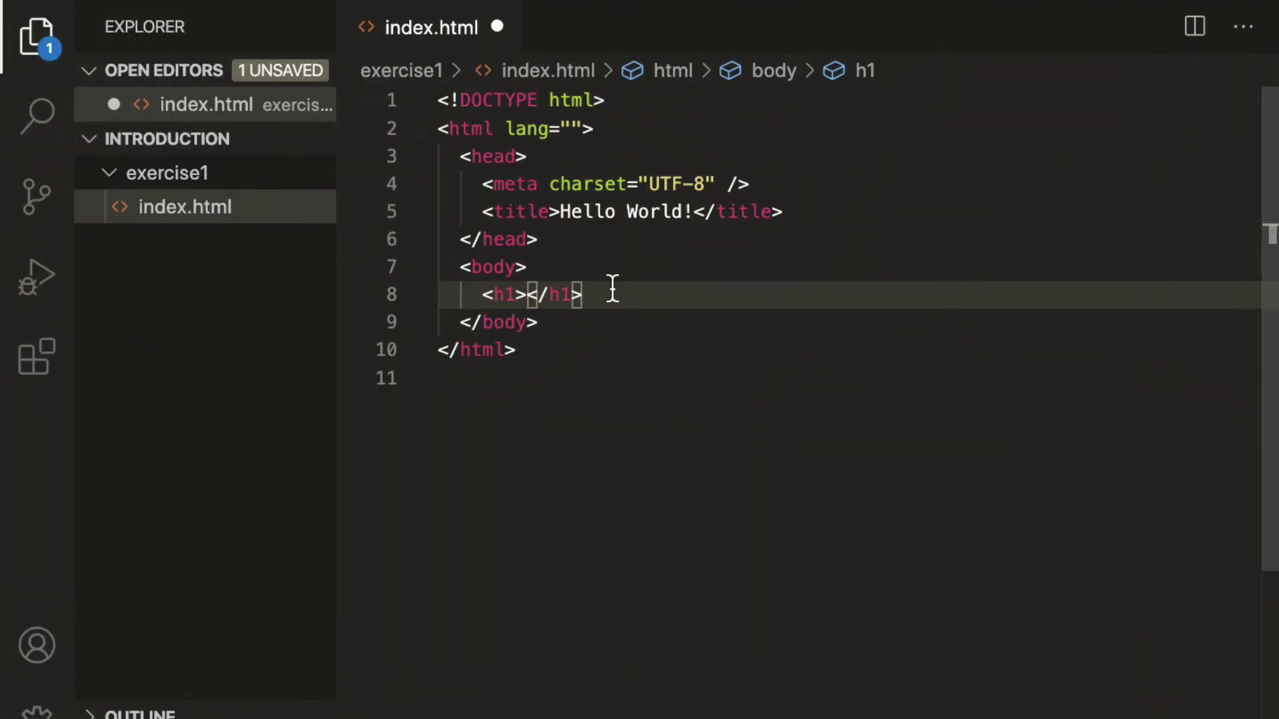
type("H")
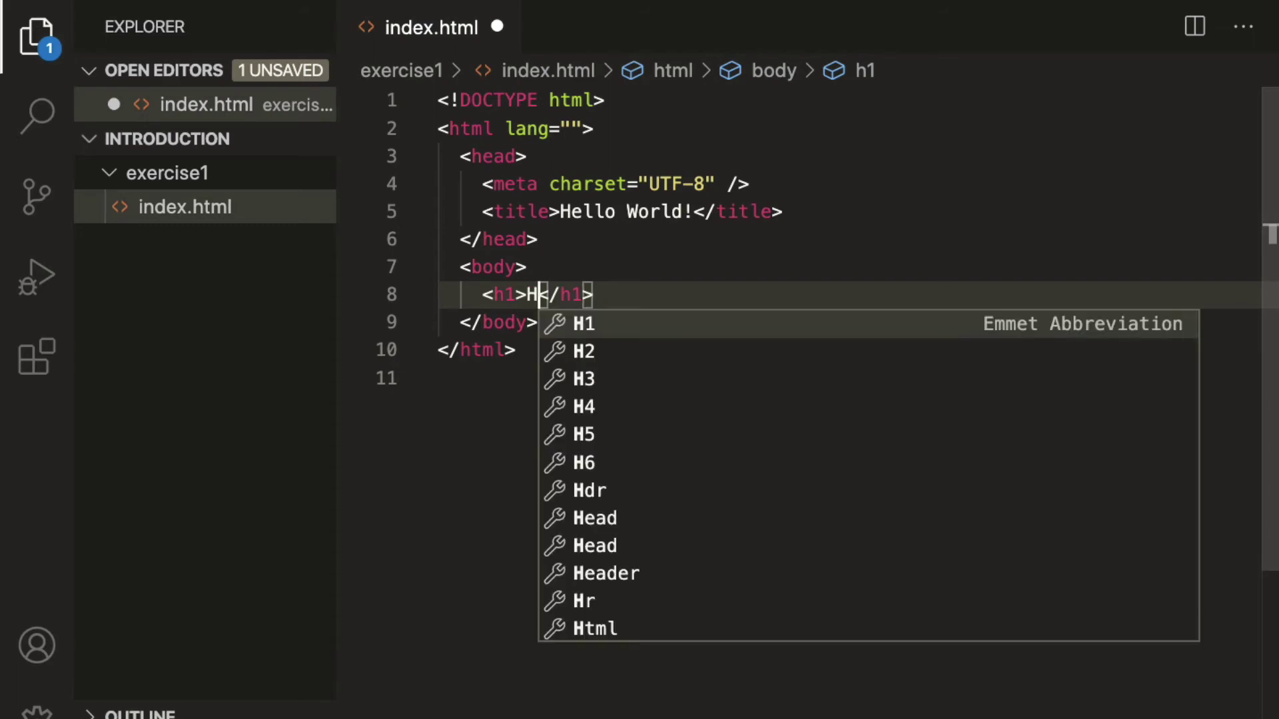
type("ello ")
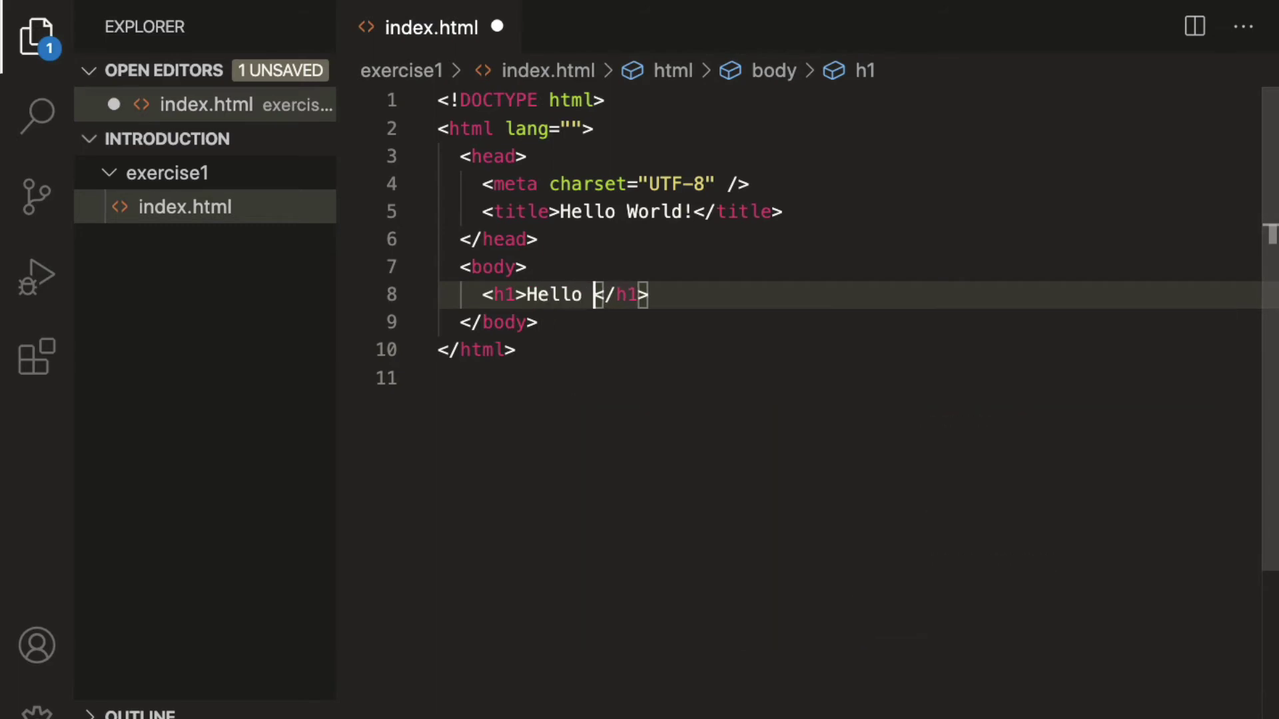
type("Wor")
key("BackSpace")
key("BackSpace")
type("orl")
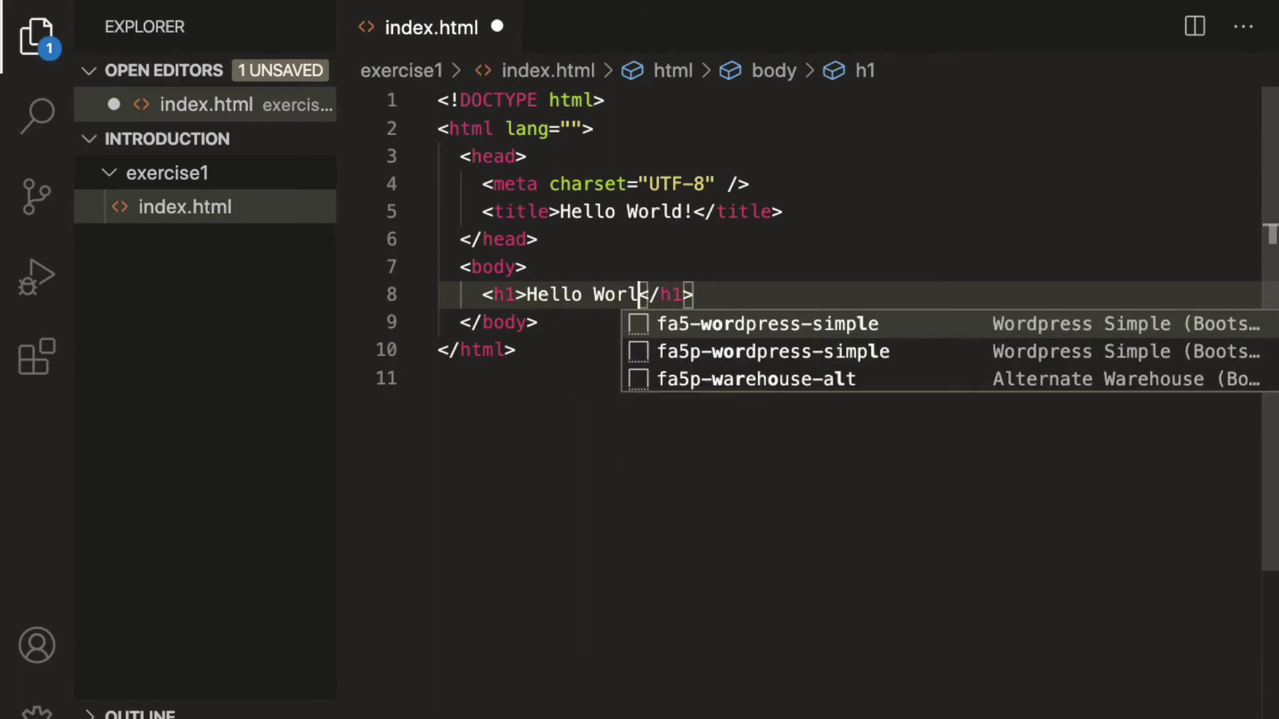
type("d!")
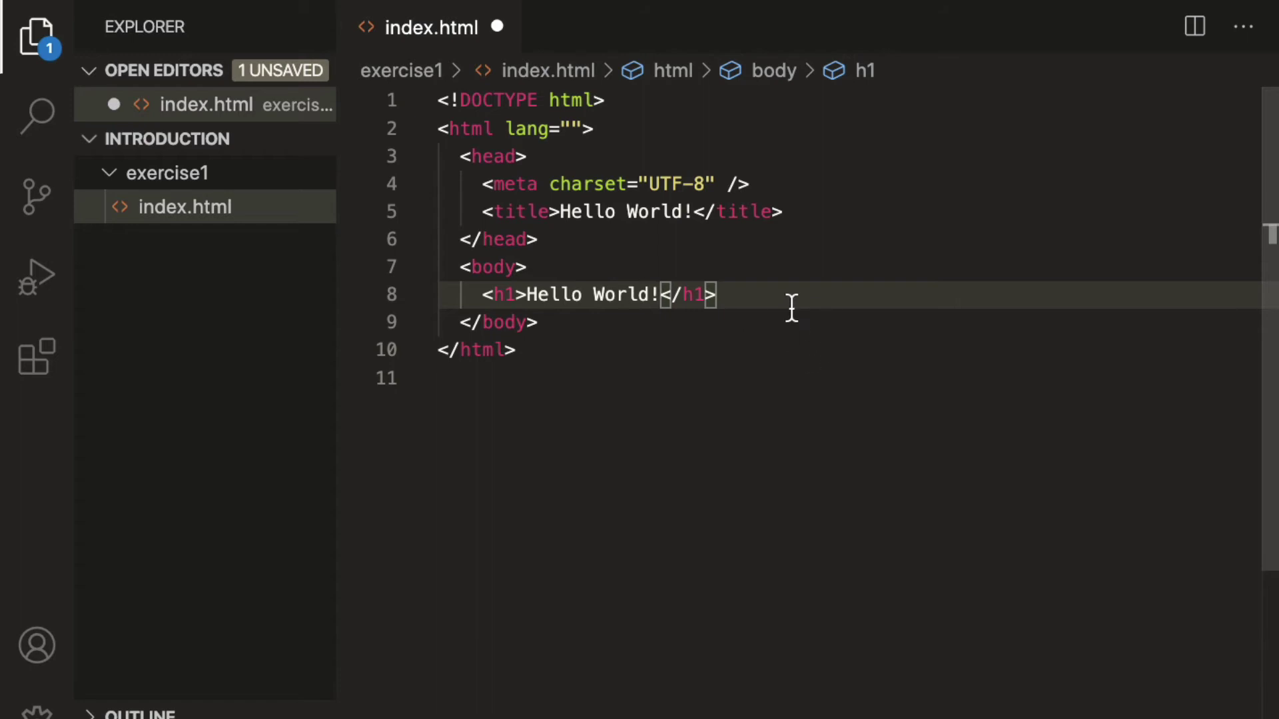
key("ctrl+s")
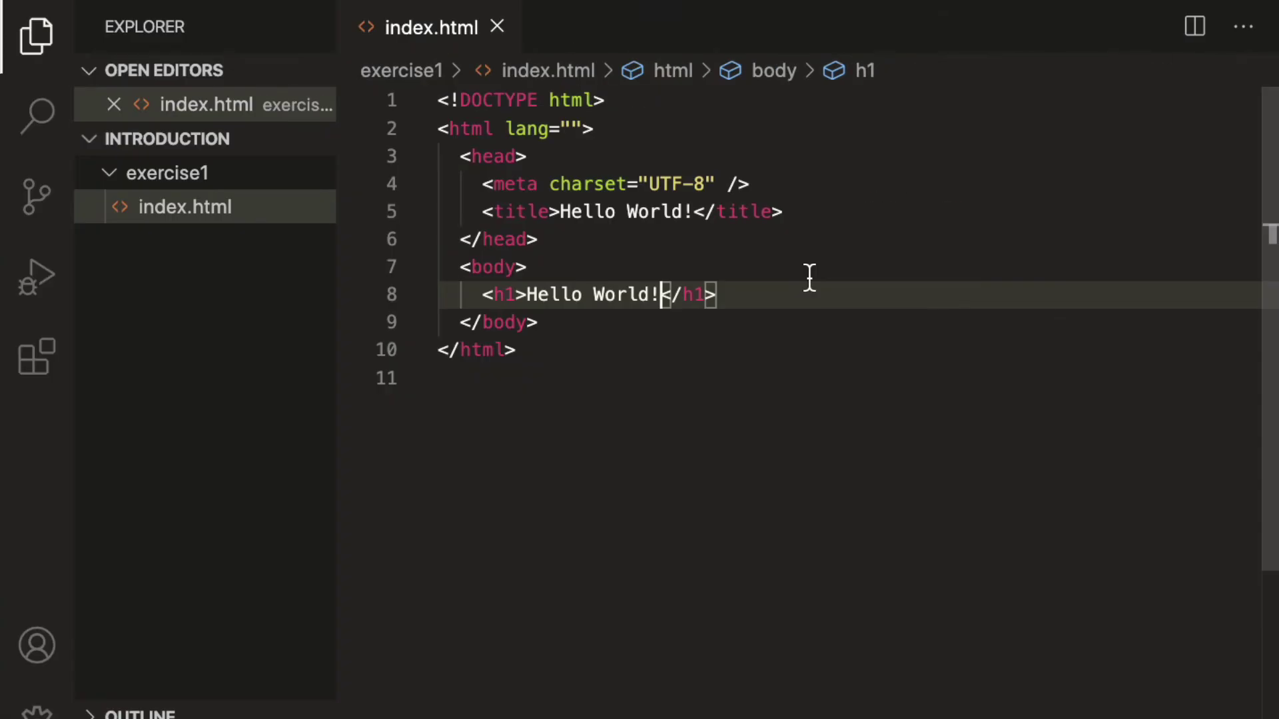
Open index.html in the browser from the desktop's introduction > exercise1 folder
key("ctrl+Left")
key("ctrl+Left")
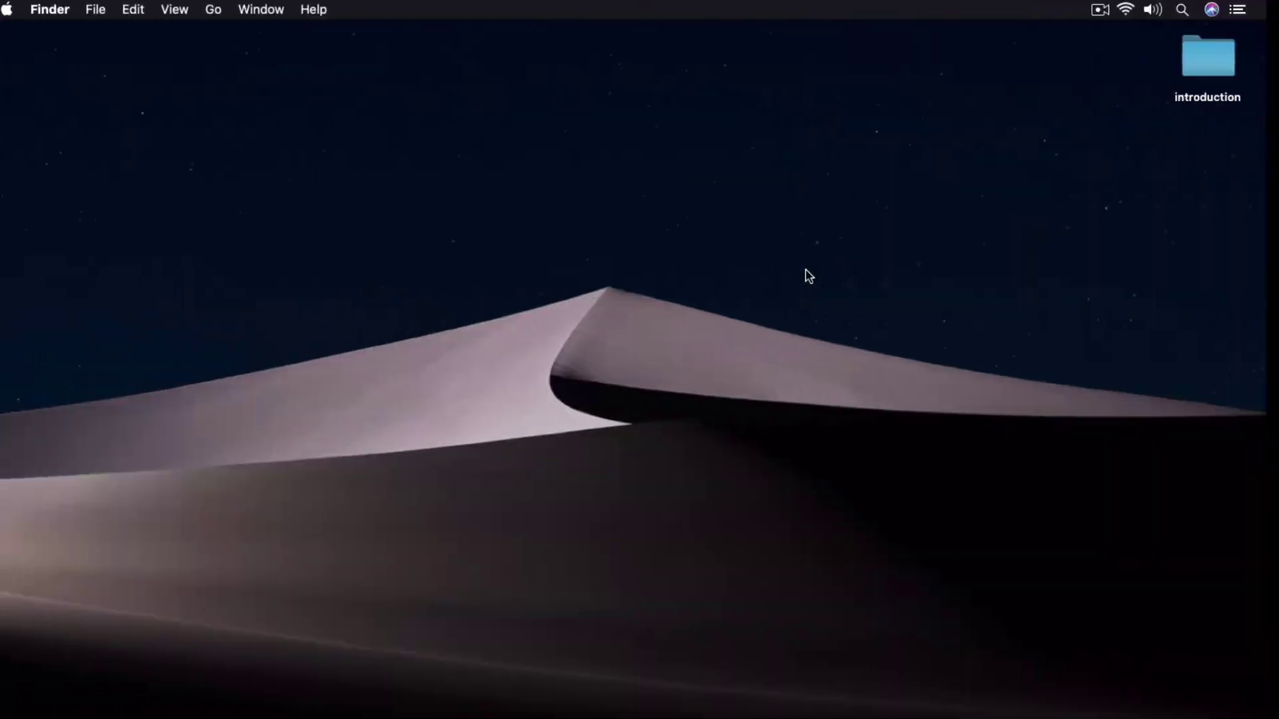
double_click(1236, 57)
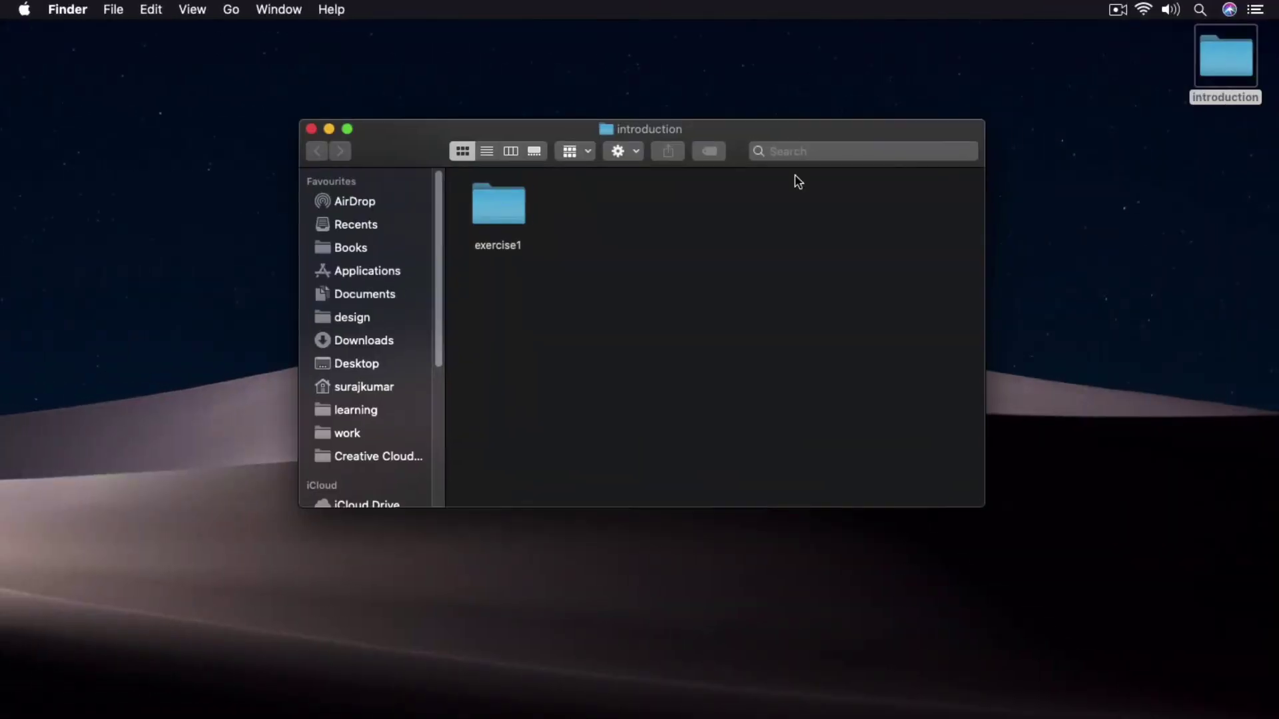
double_click(496, 200)
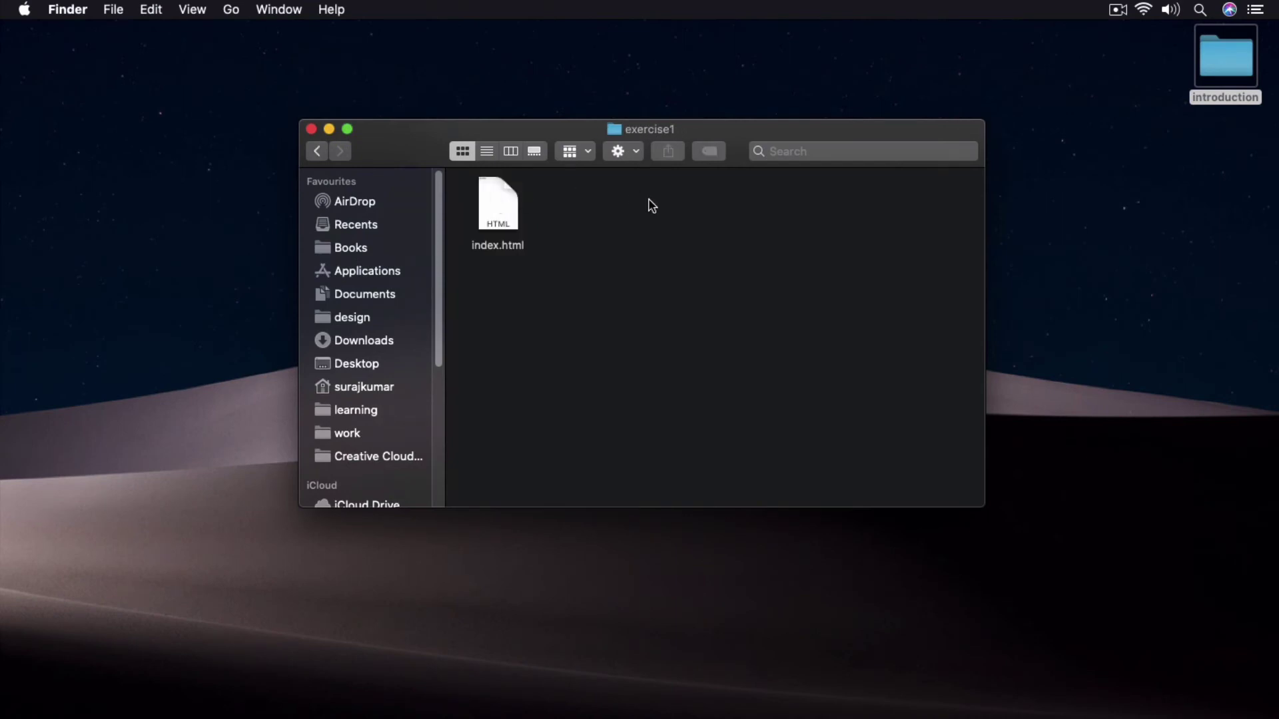
double_click(509, 199)
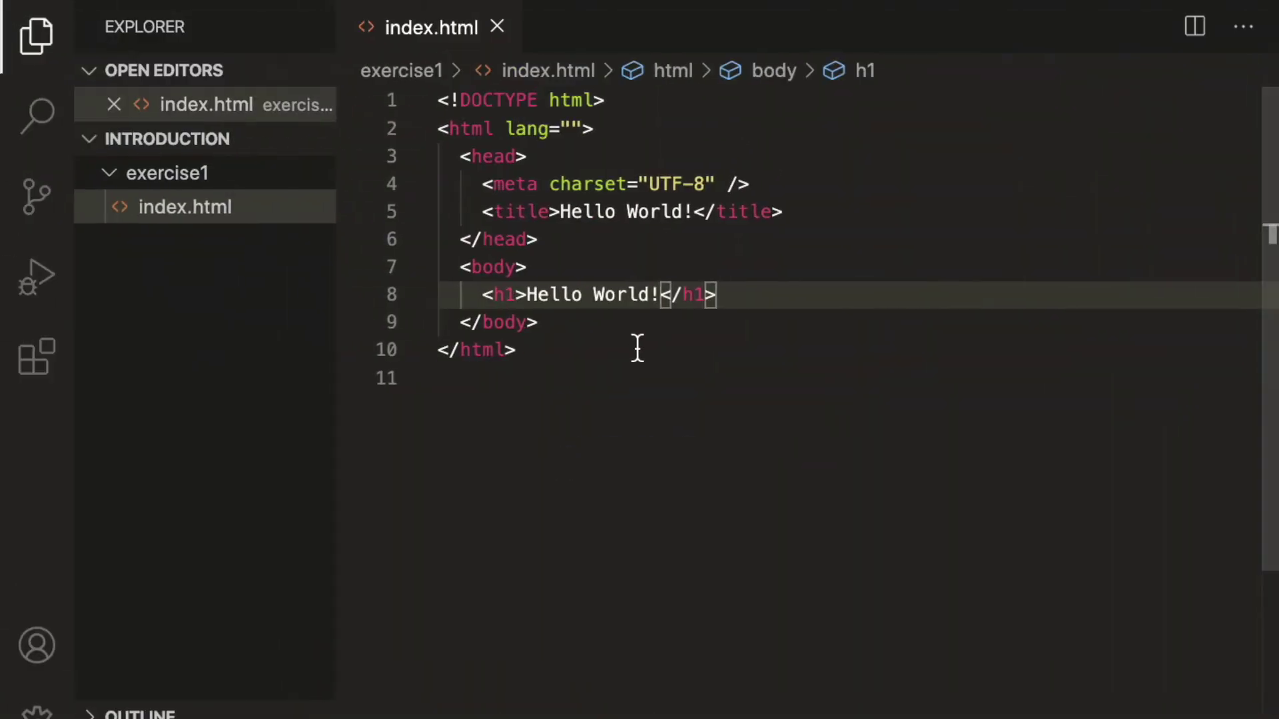
Write a paragraph about the lazy campus dog Pochi below the heading and save
key("End")
key("Return")
type("p")
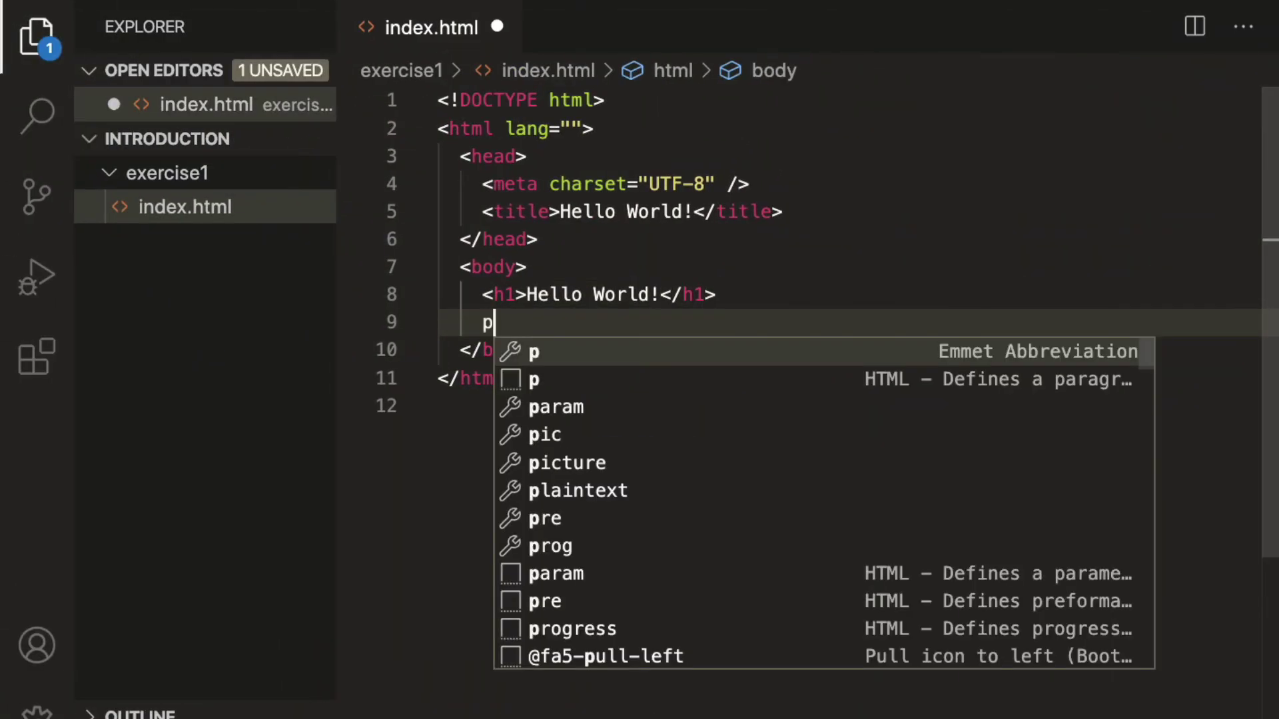
key("Tab")
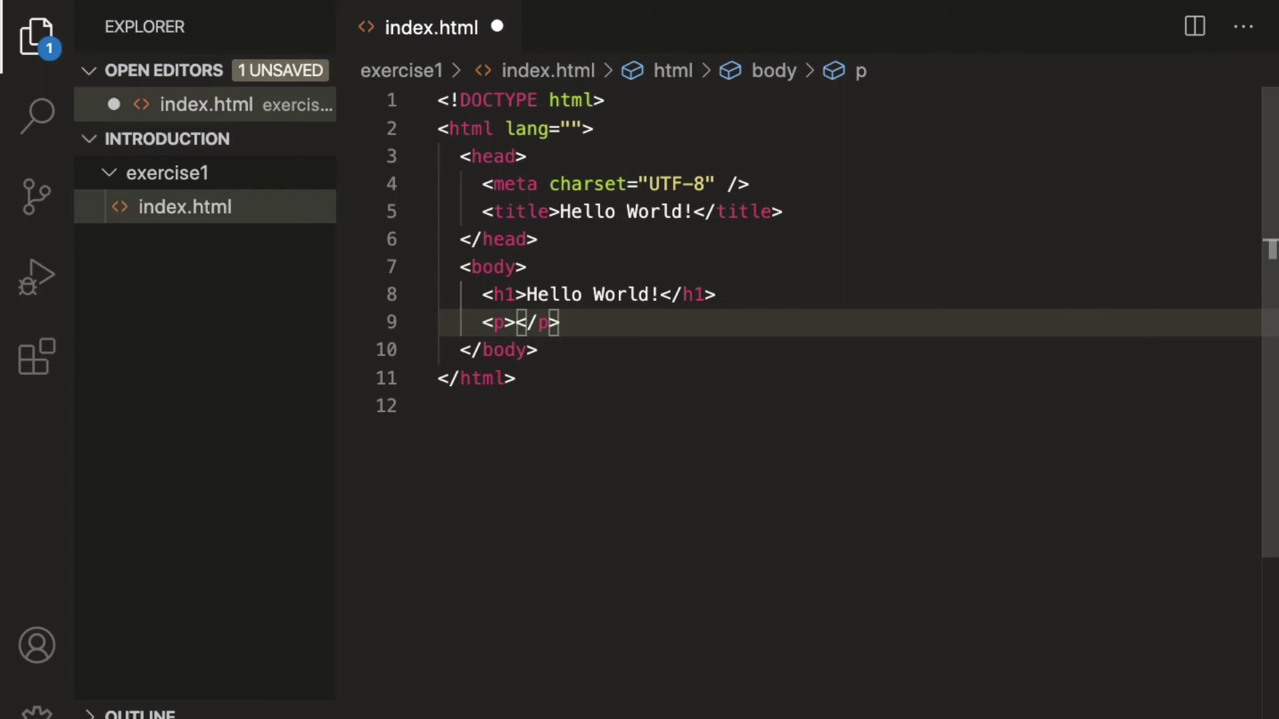
type("We ")
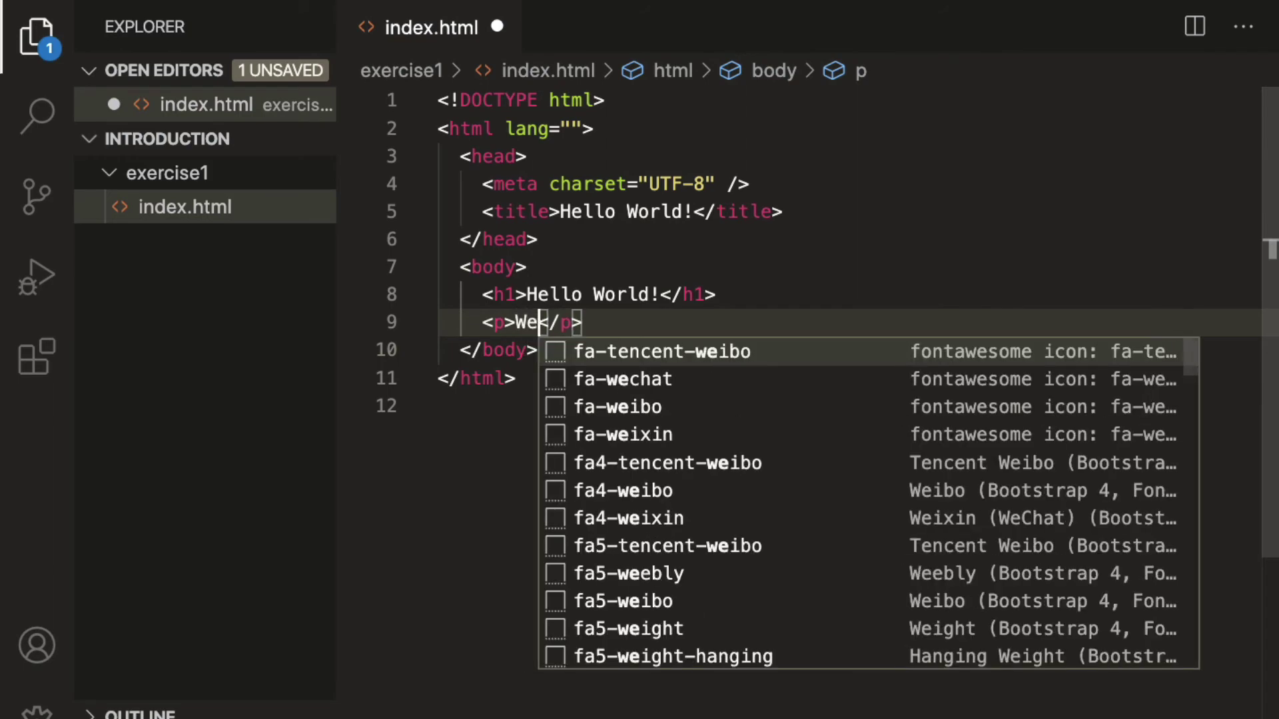
type("have ")
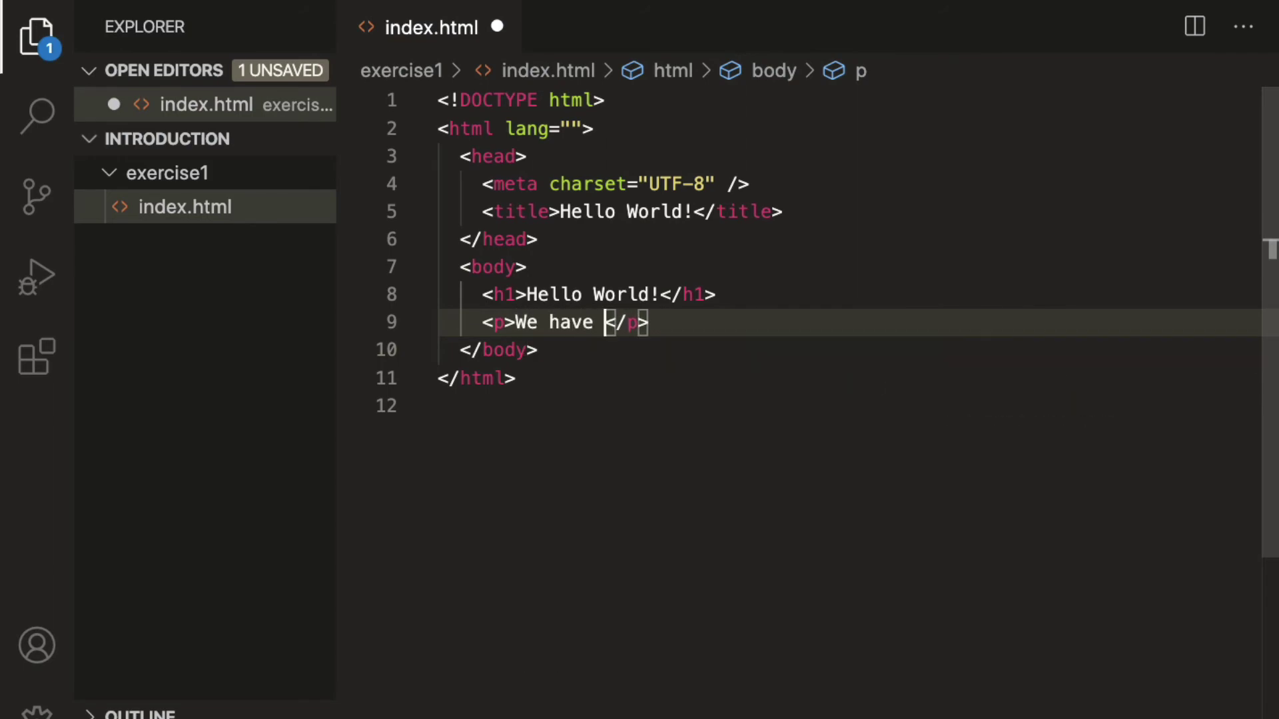
type("a dog ")
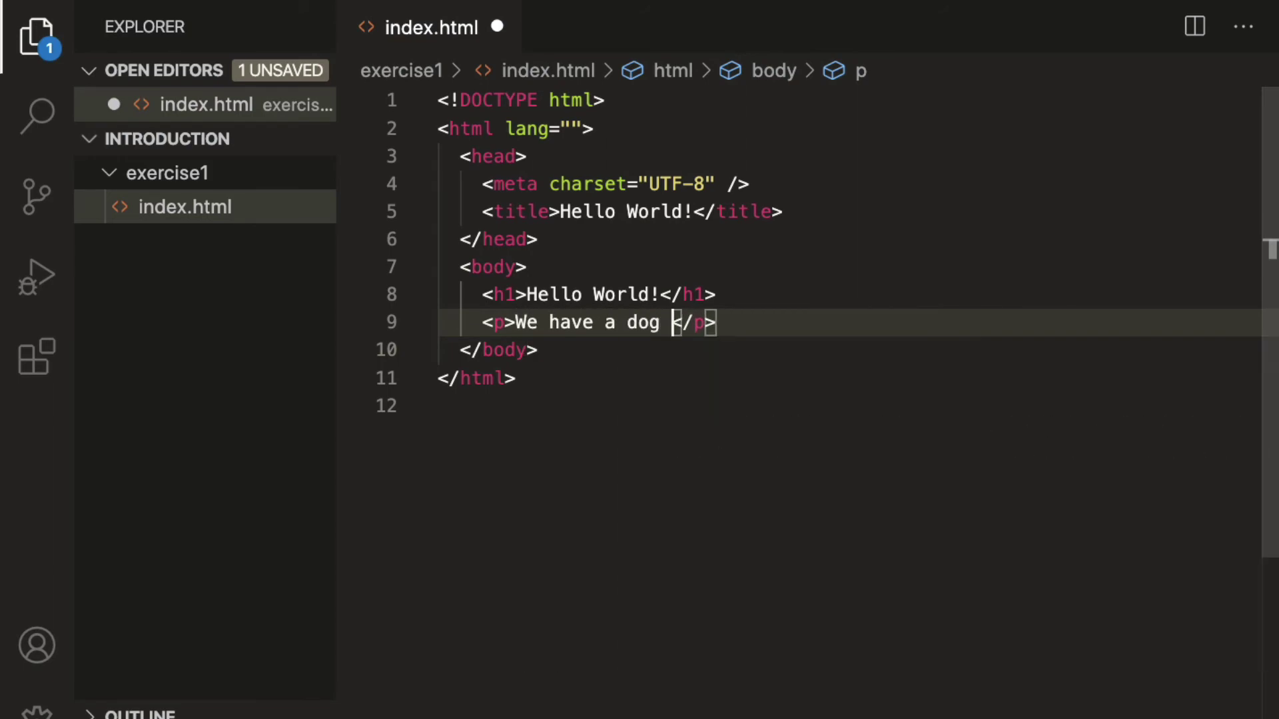
type("an")
key("BackSpace")
type("named \"")
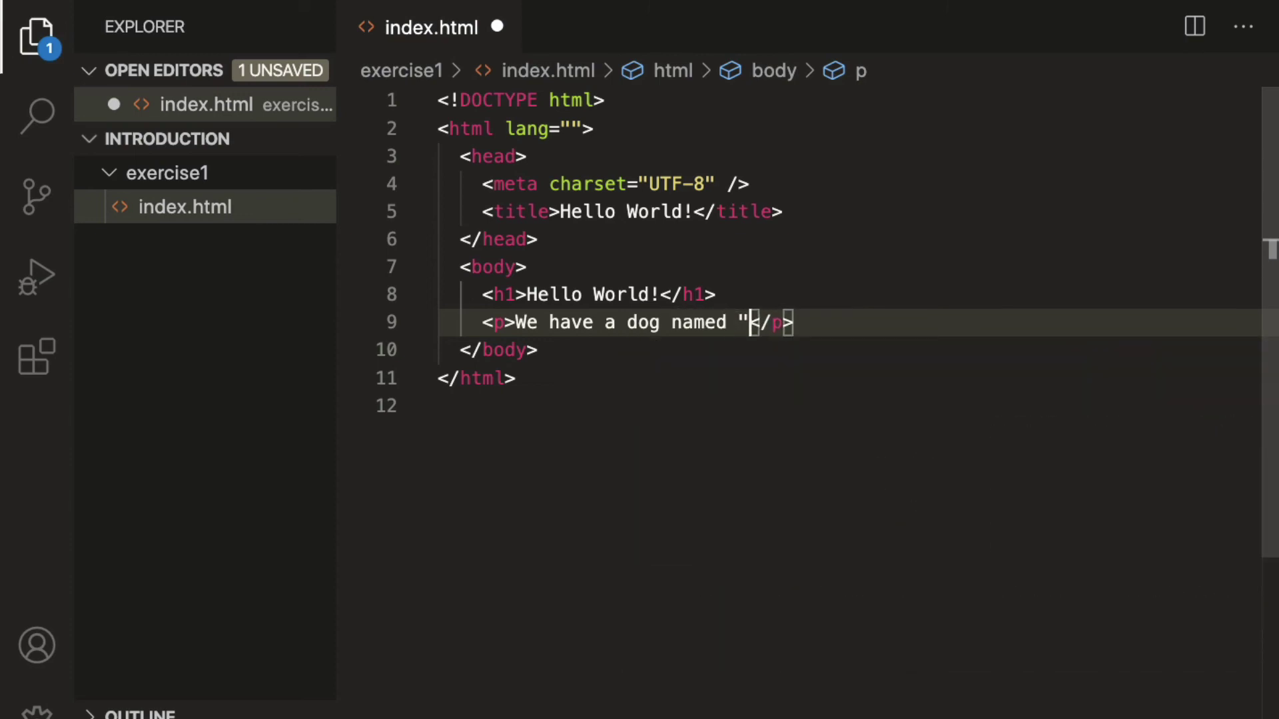
type("Pochi")
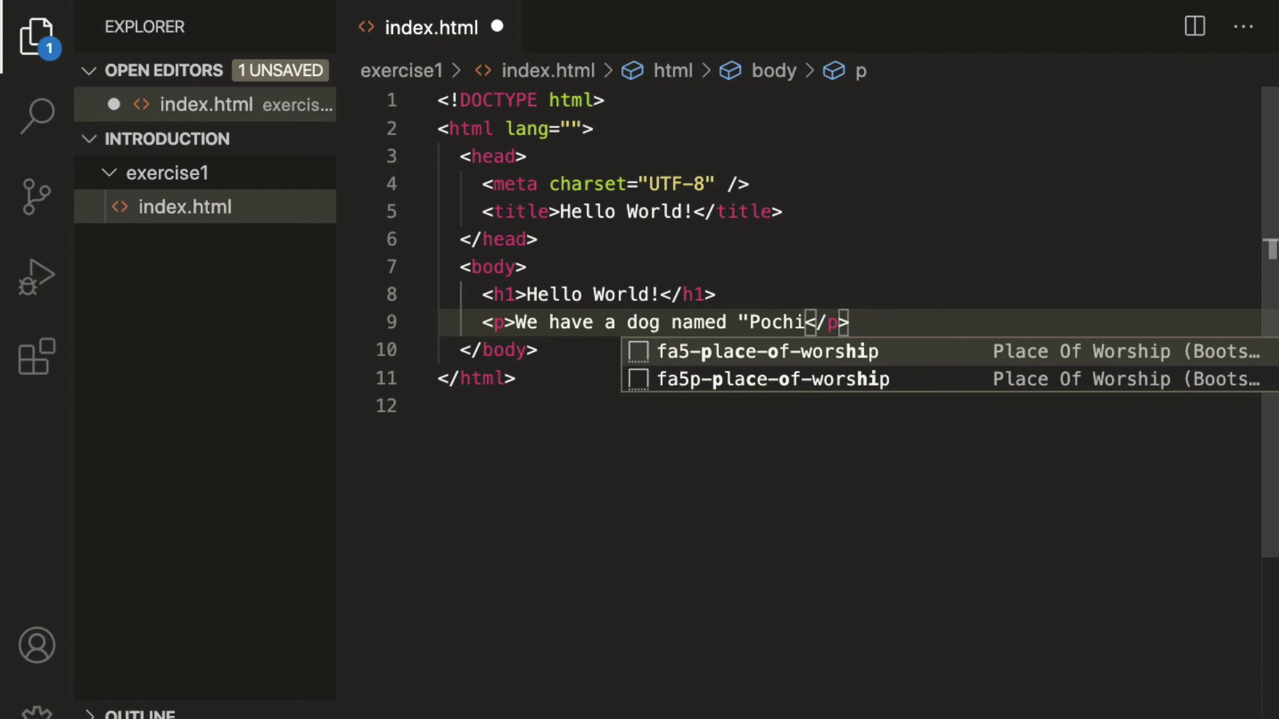
type("\" ")
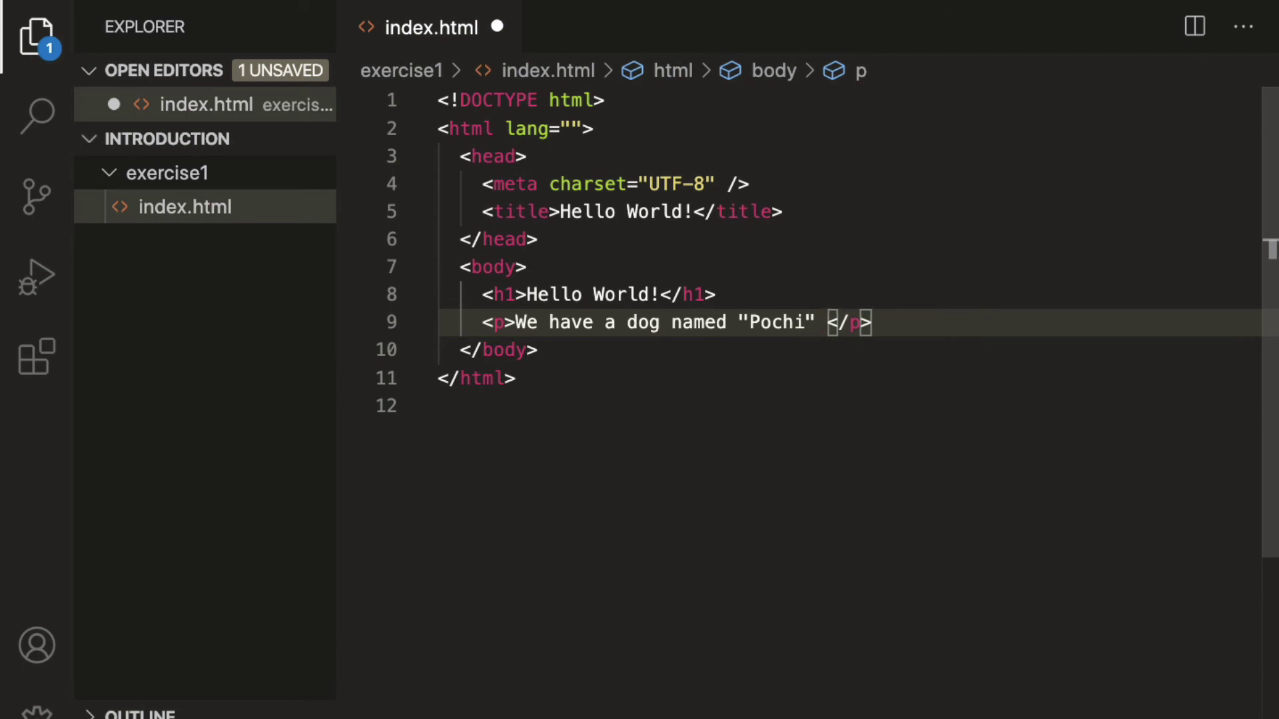
type("on our ca")
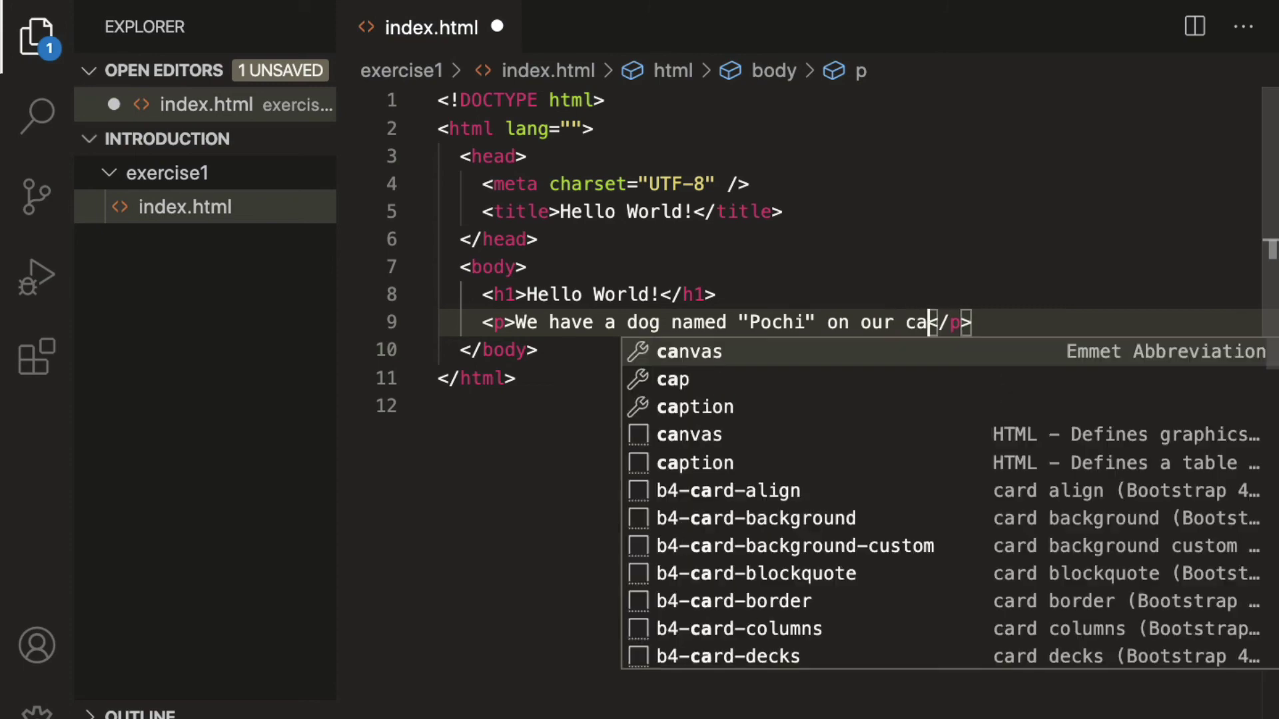
type("mpus")
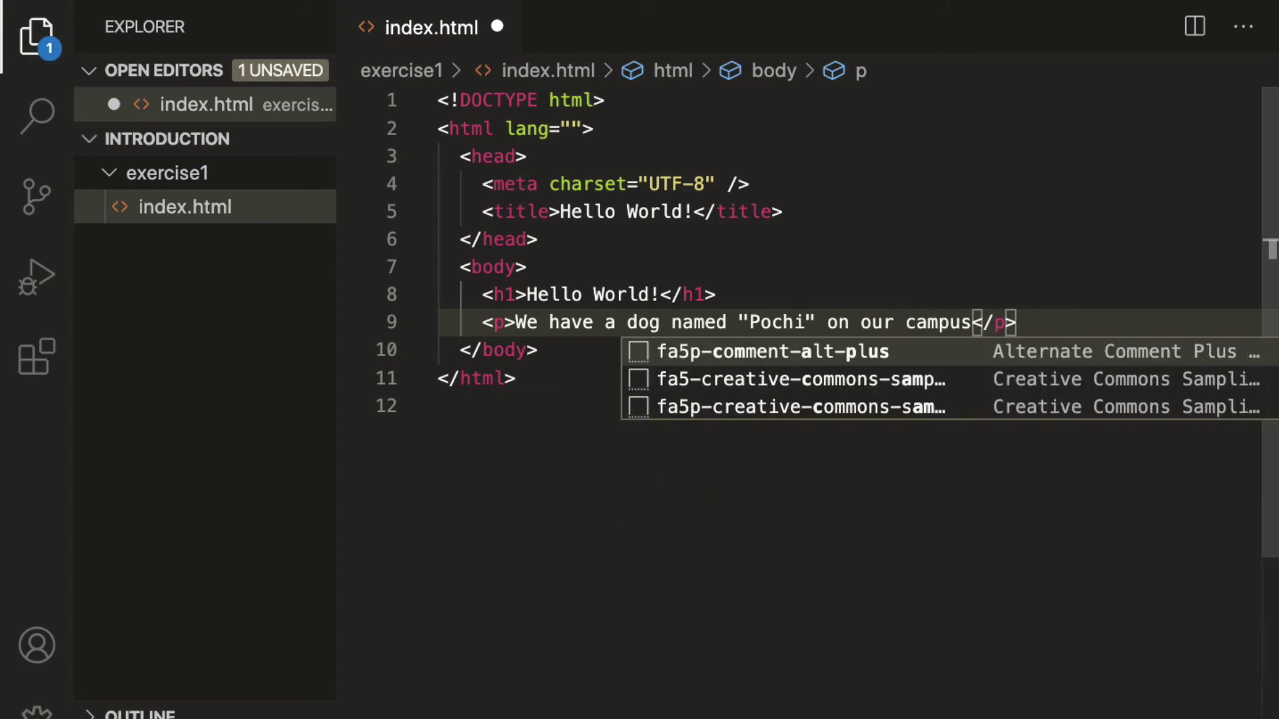
type(". Pochi")
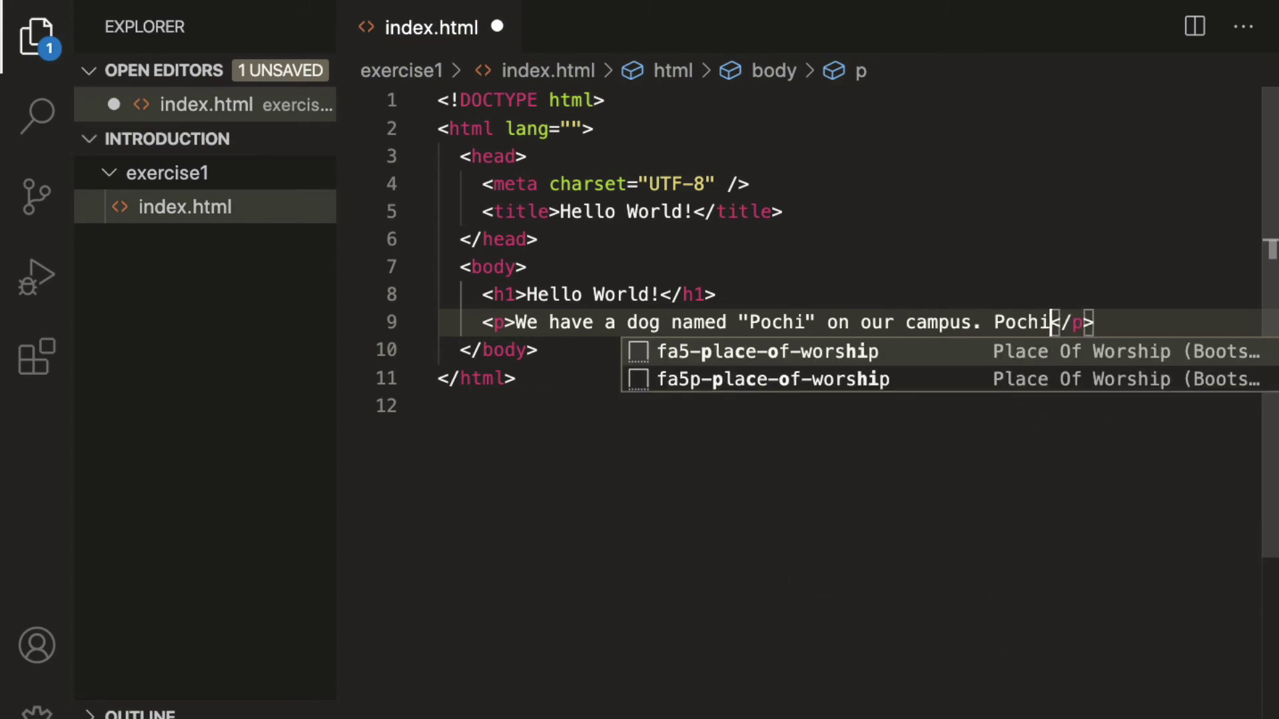
type(" is one o")
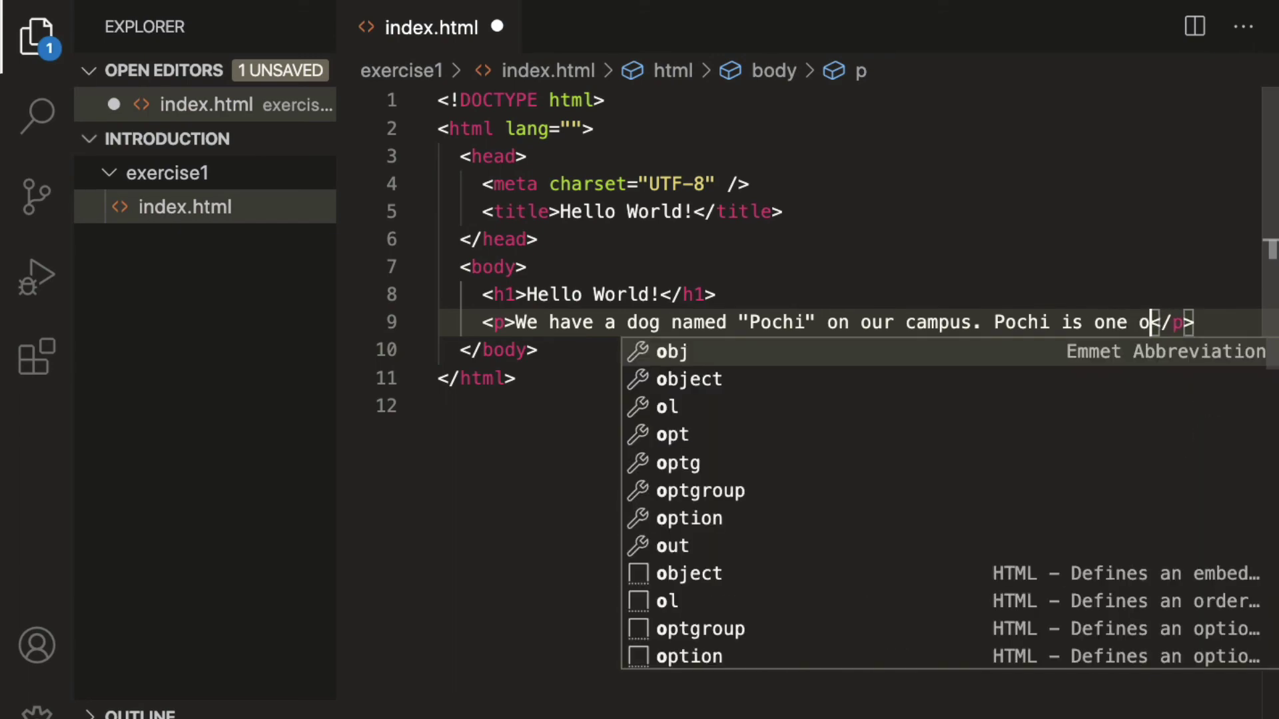
type("f the laz")
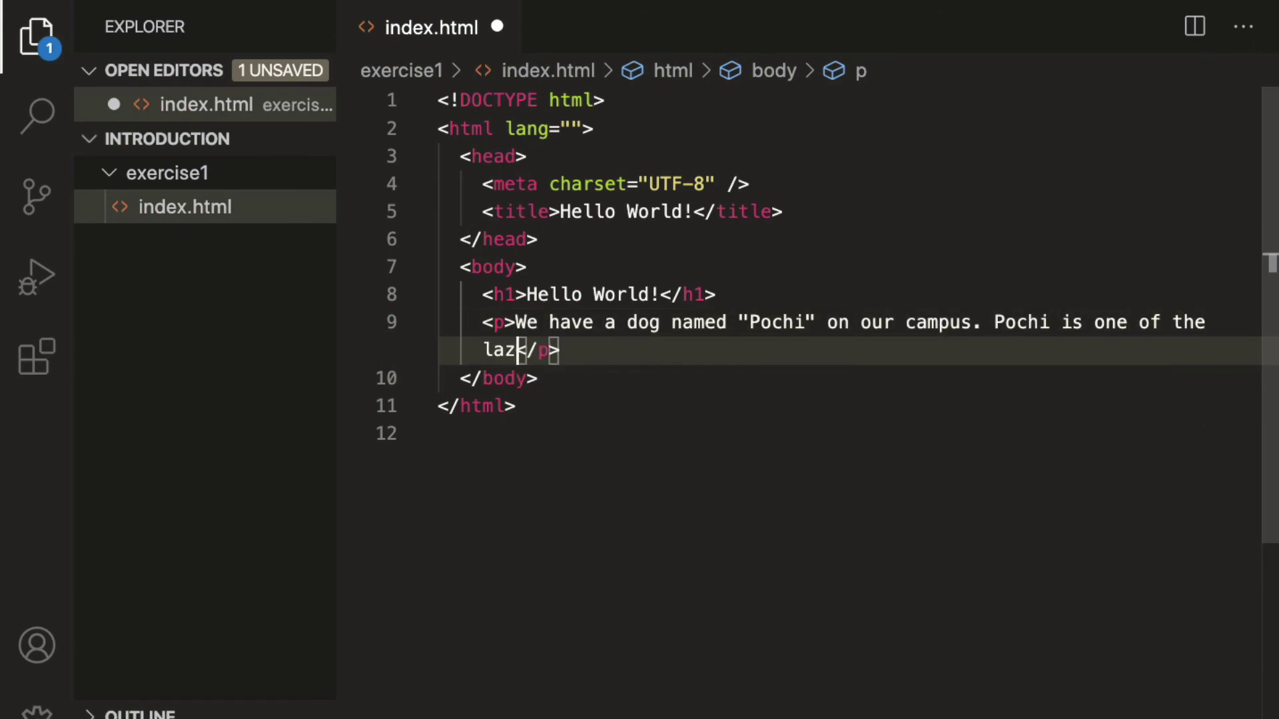
type("iest dog")
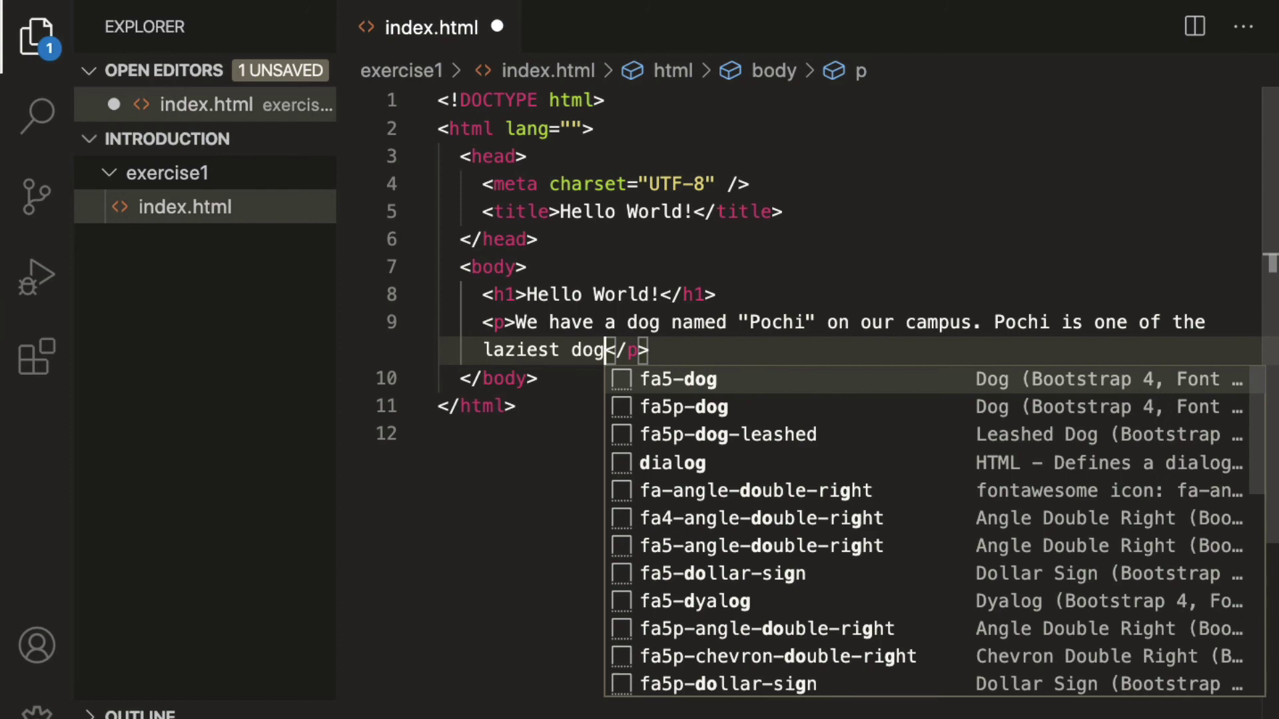
type(" around")
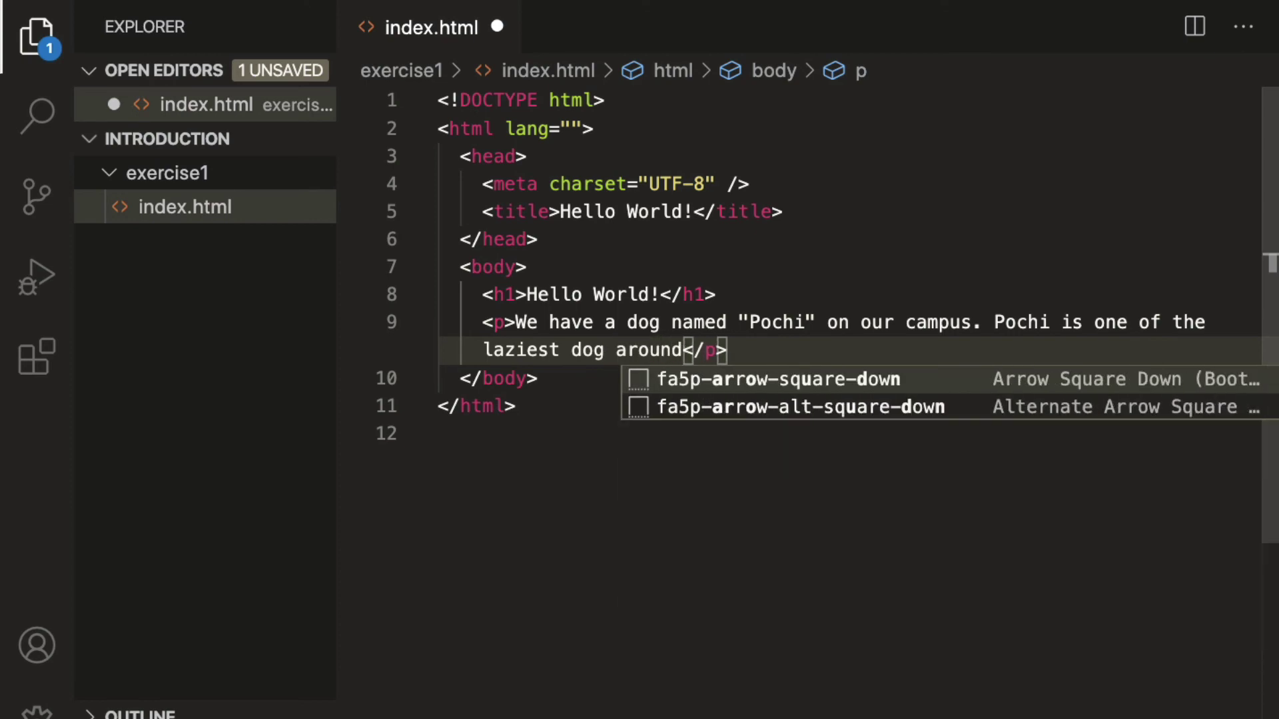
type(", who al")
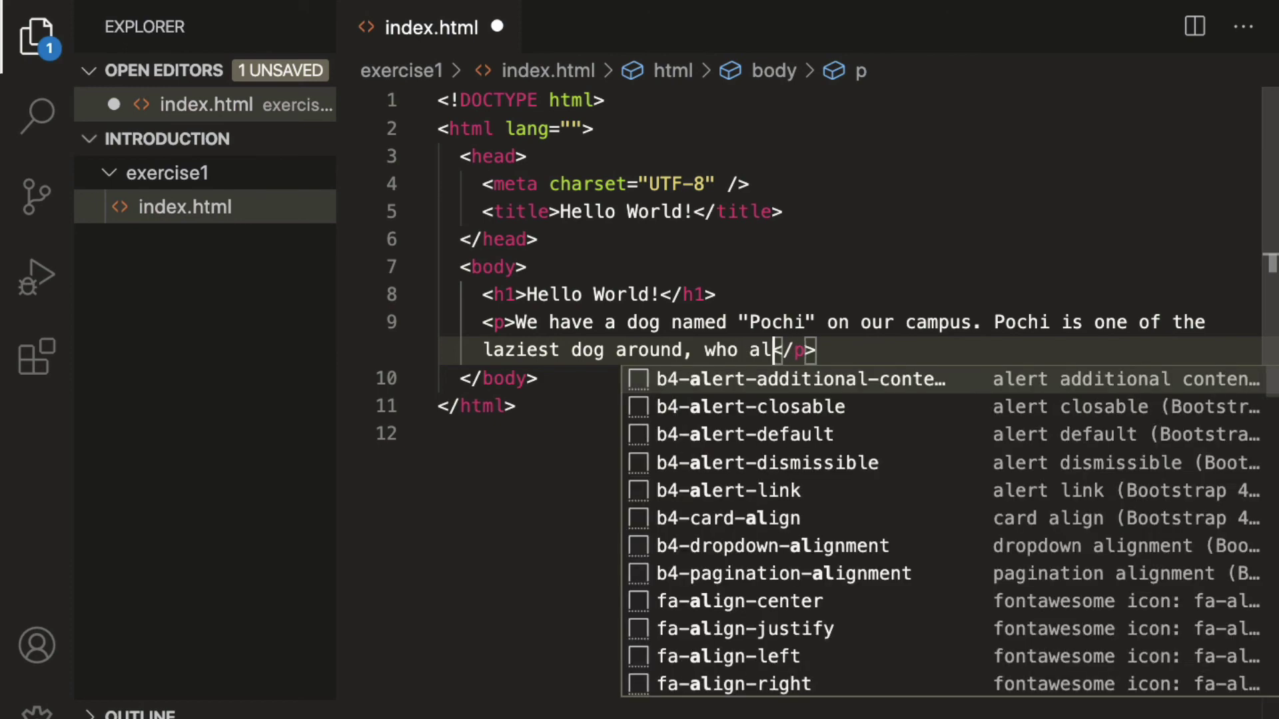
type("ways want")
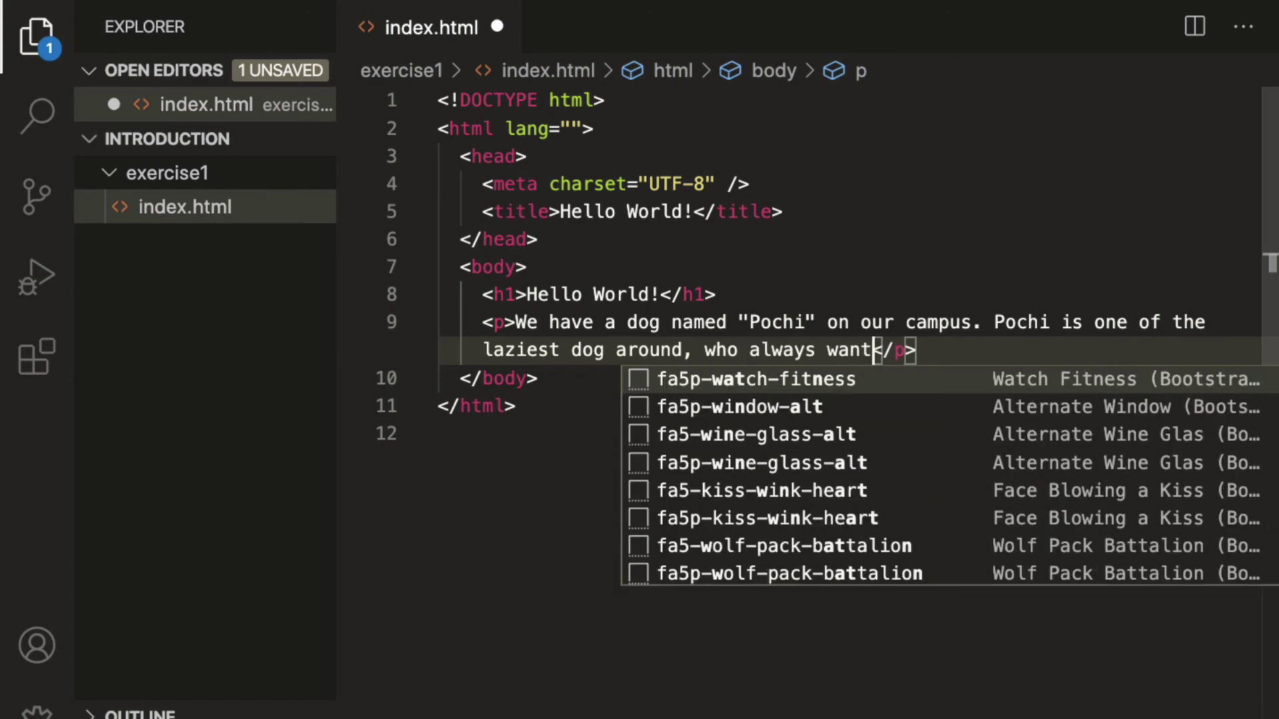
type("s to slee")
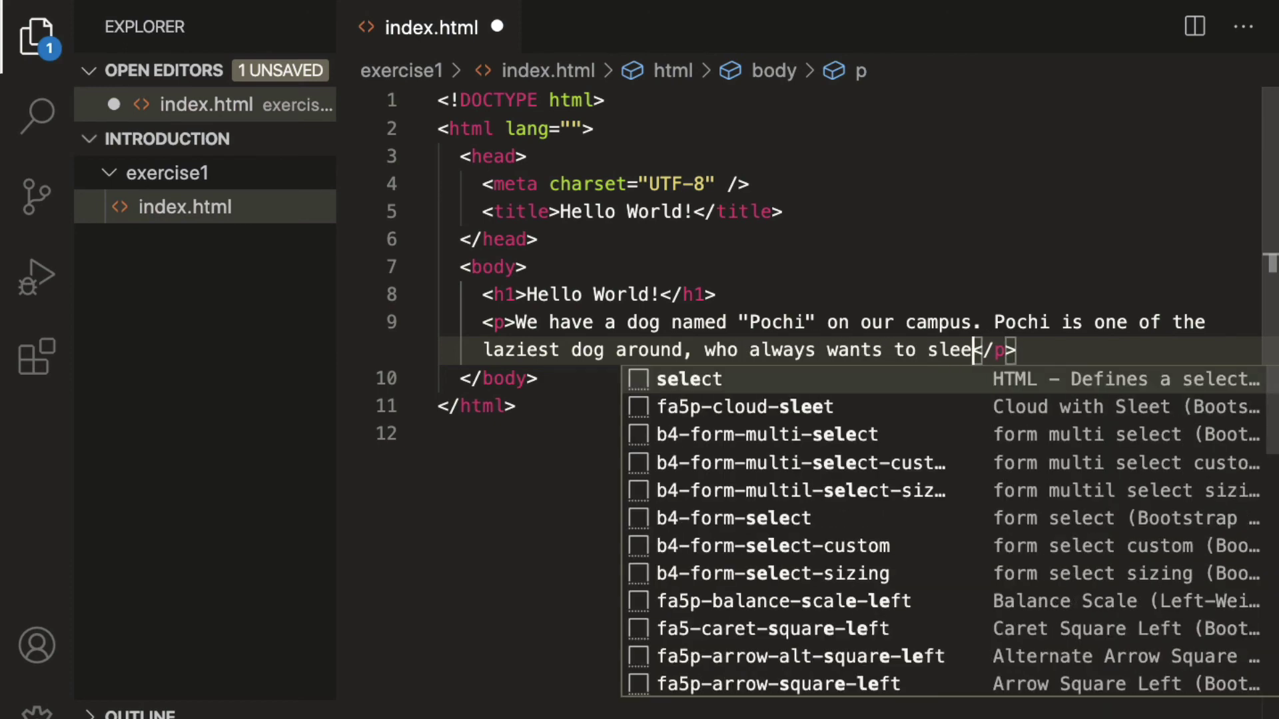
type("p.")
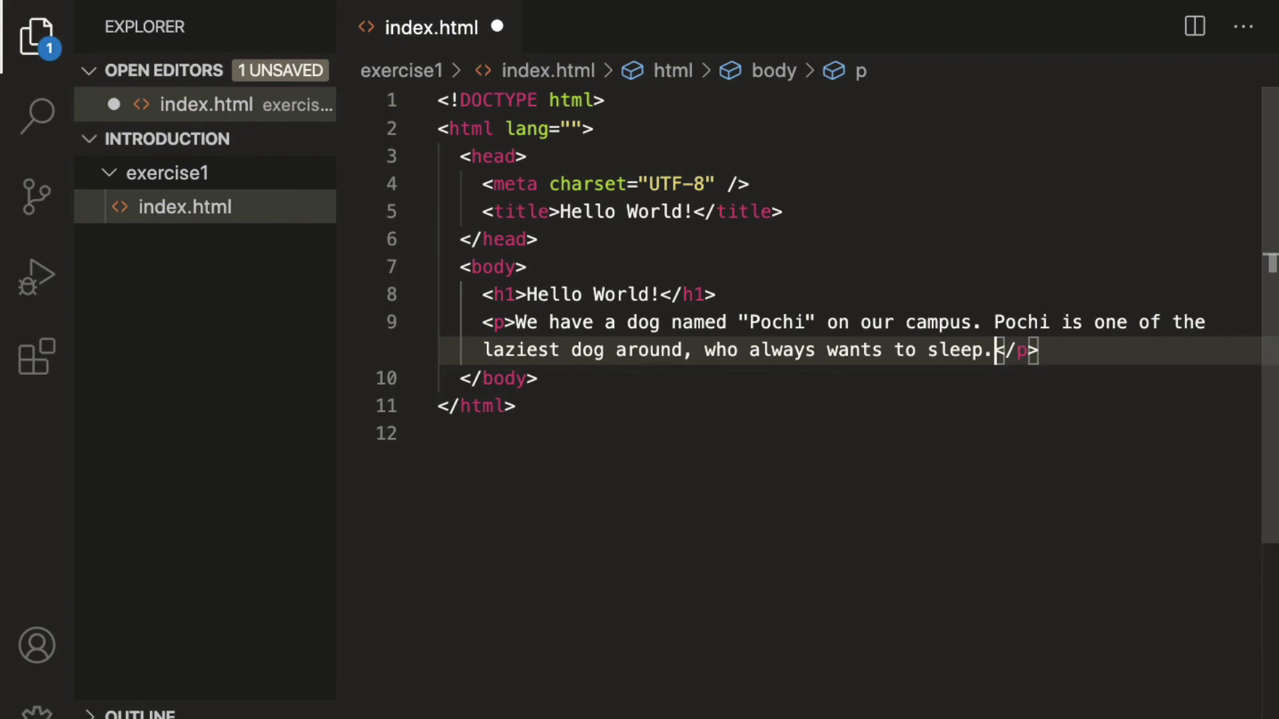
type(" Bu")
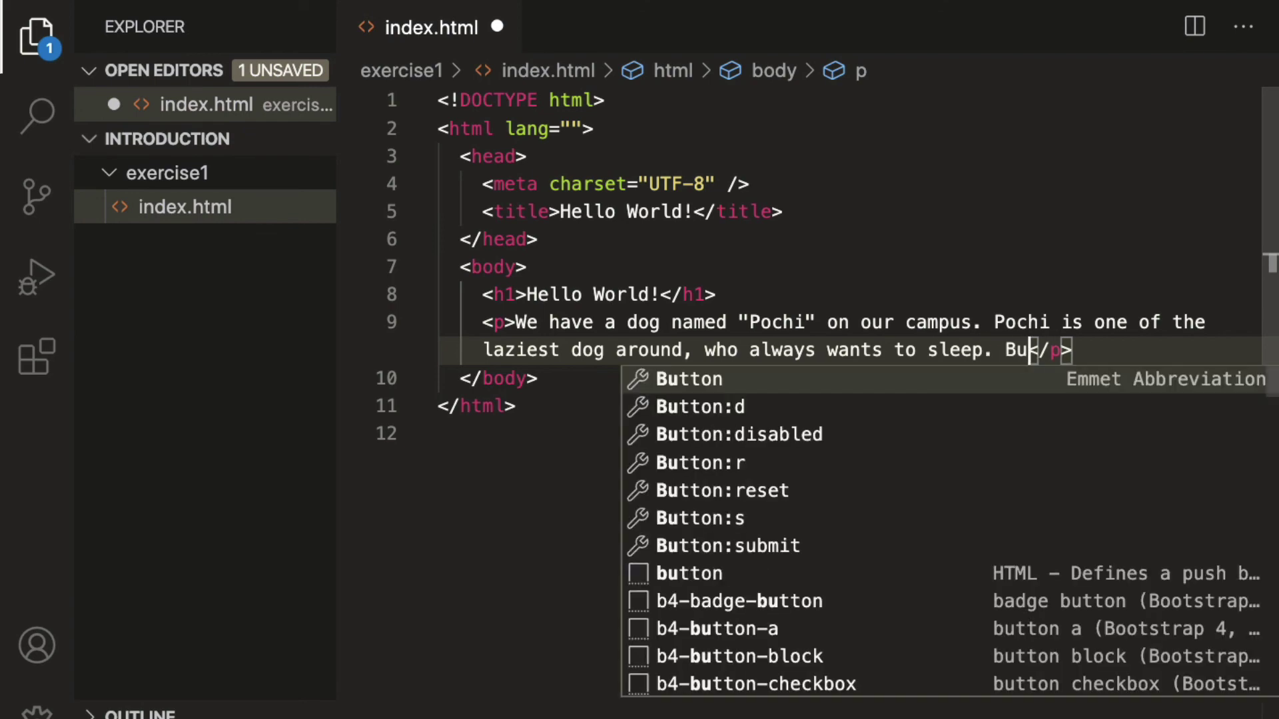
type("t shed")
key("BackSpace")
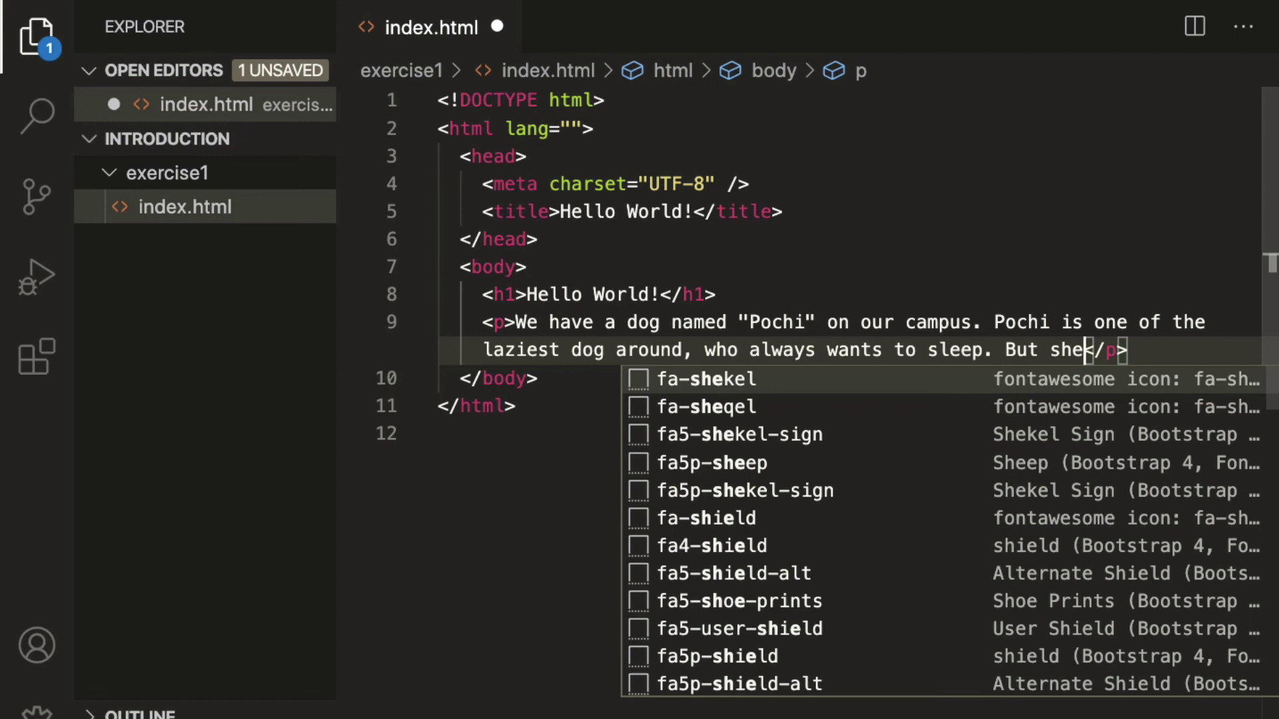
type("cute.")
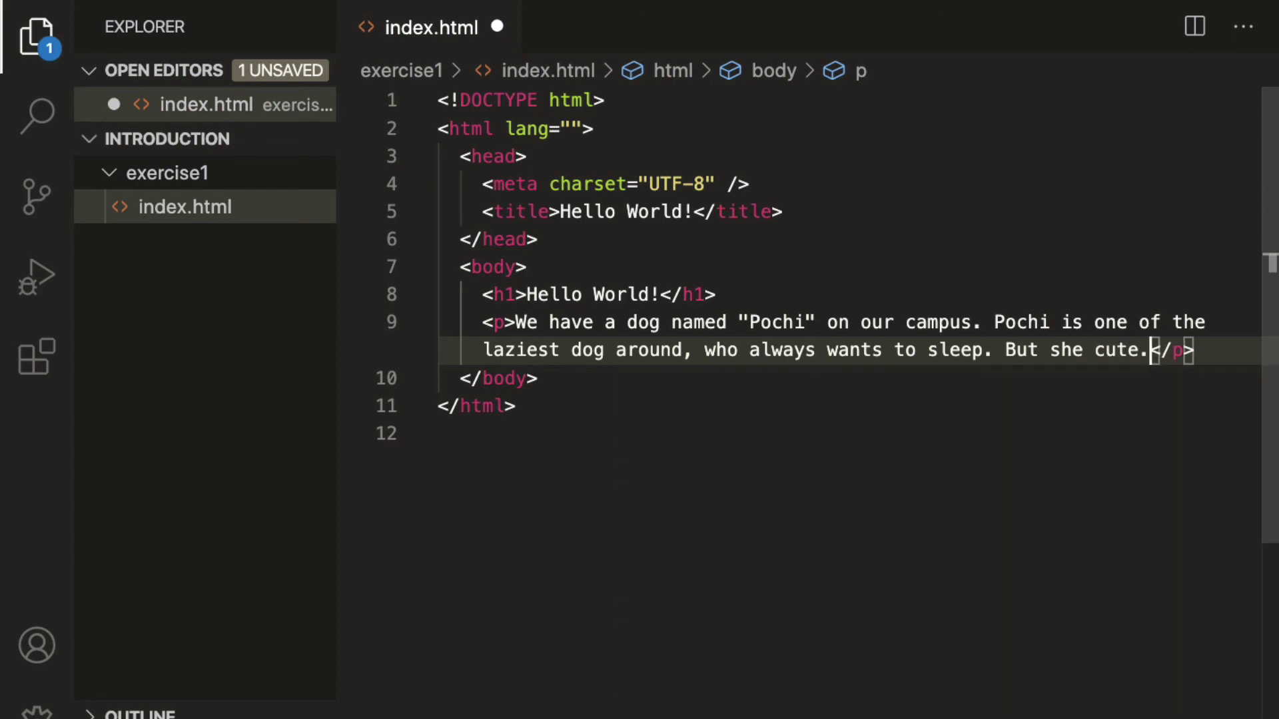
key("ctrl+s")
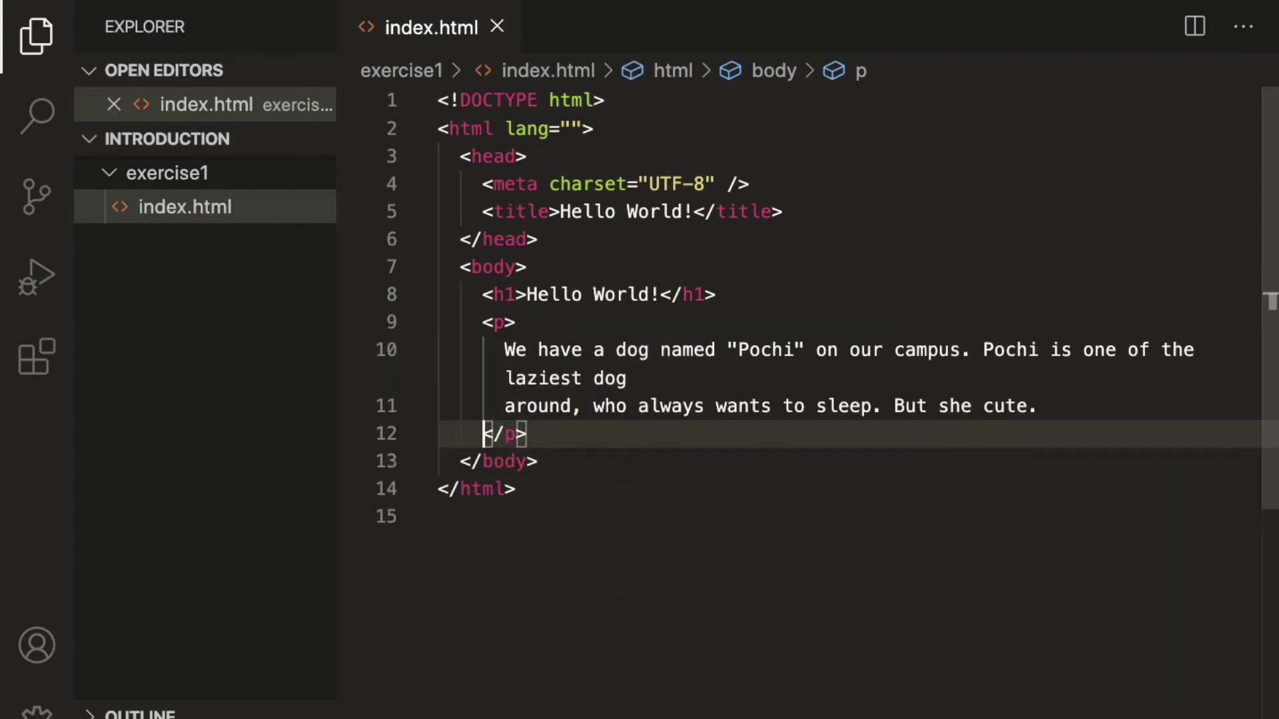
Select the Hello World h1 line and the Pochi paragraph
left_click(484, 322)
left_click_drag(482, 294, 750, 299)
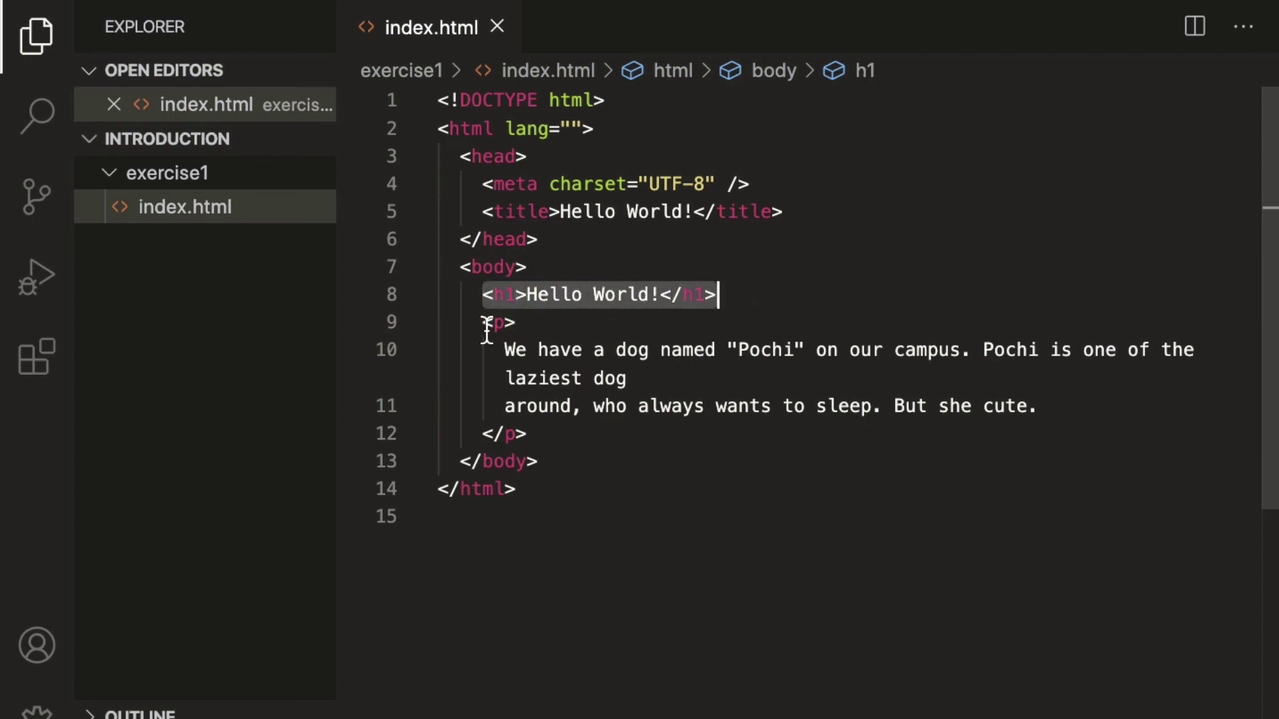
left_click_drag(484, 323, 590, 434)
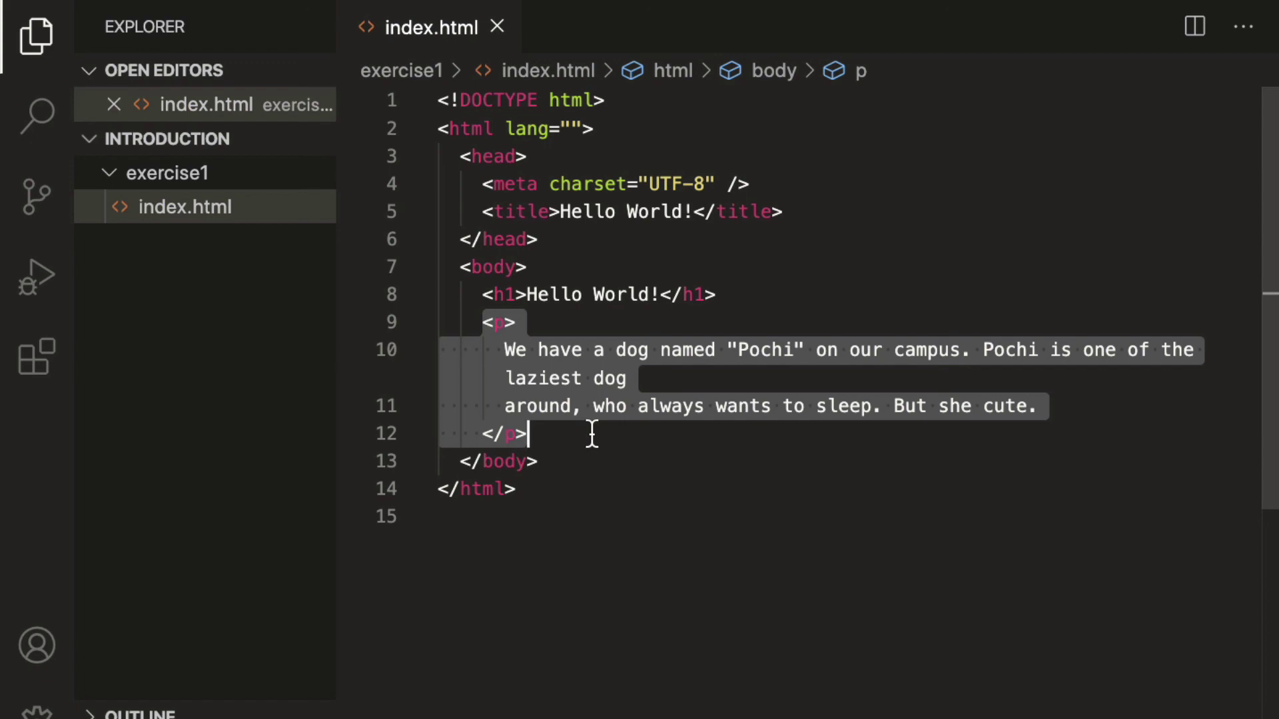
Reload the page in Brave and zoom in two levels
key("ctrl+r")
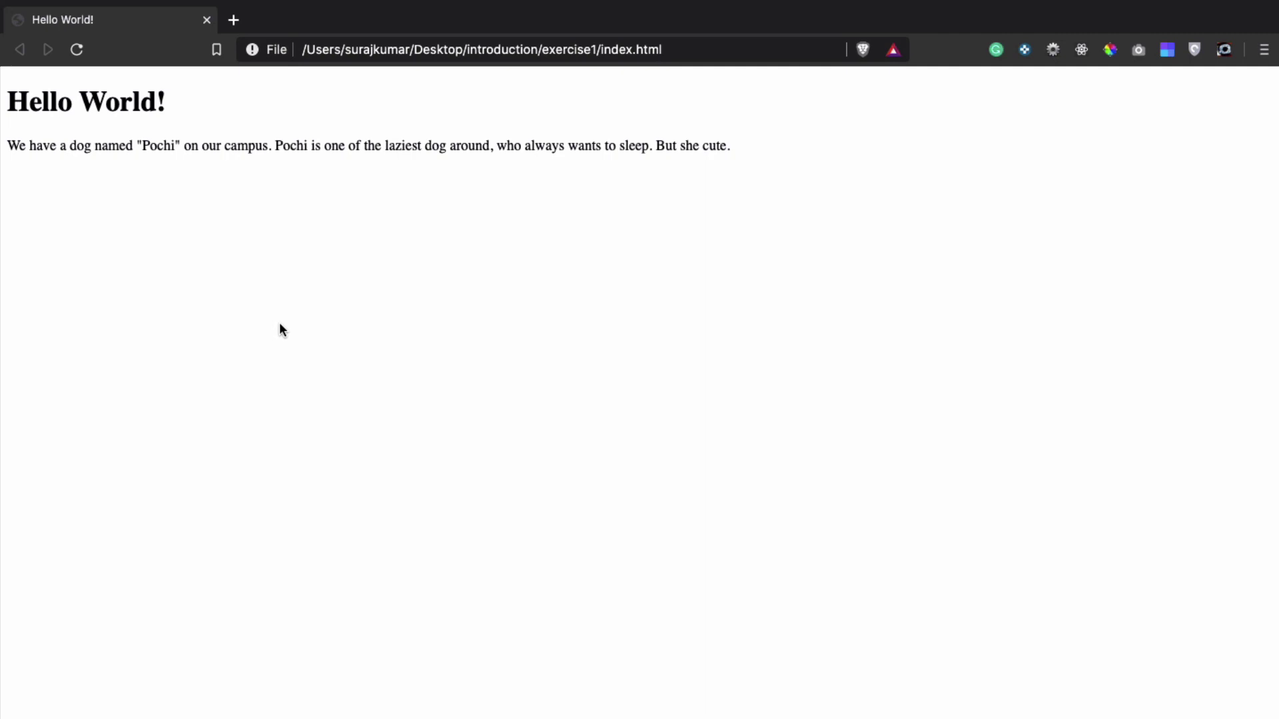
key("super+equal")
key("super+equal")
key("super+equal")
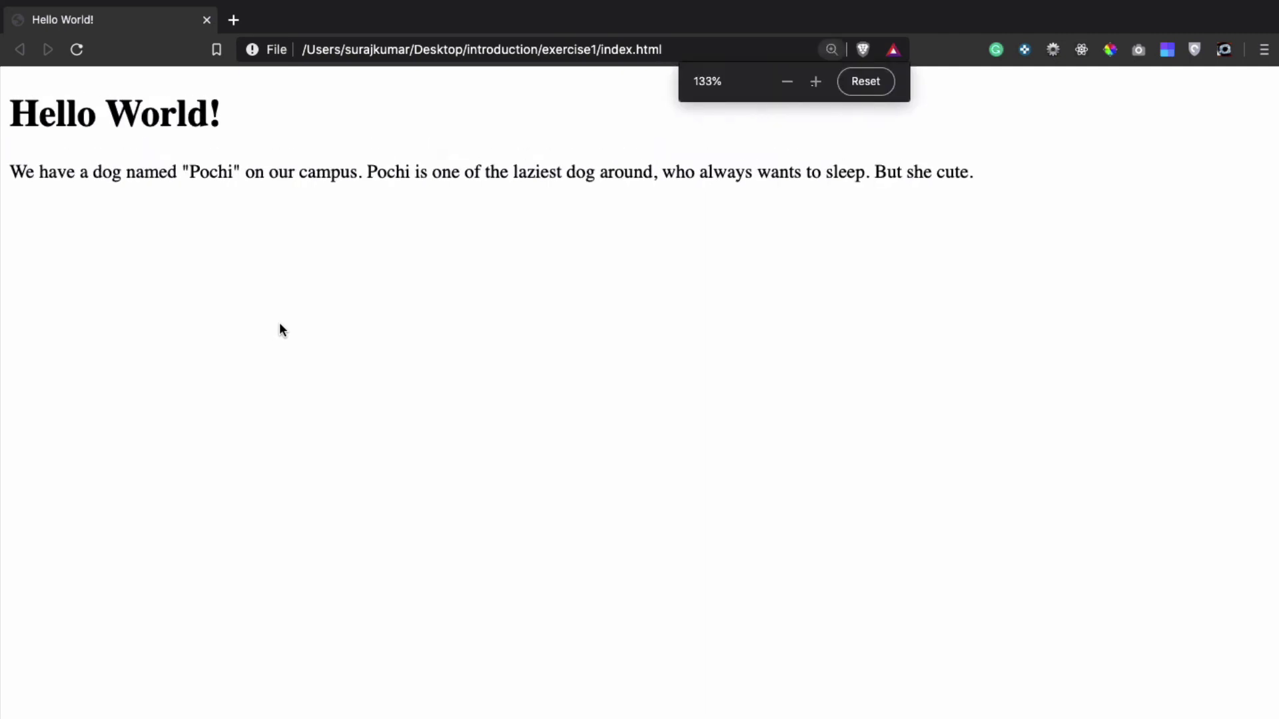
key("super+equal")
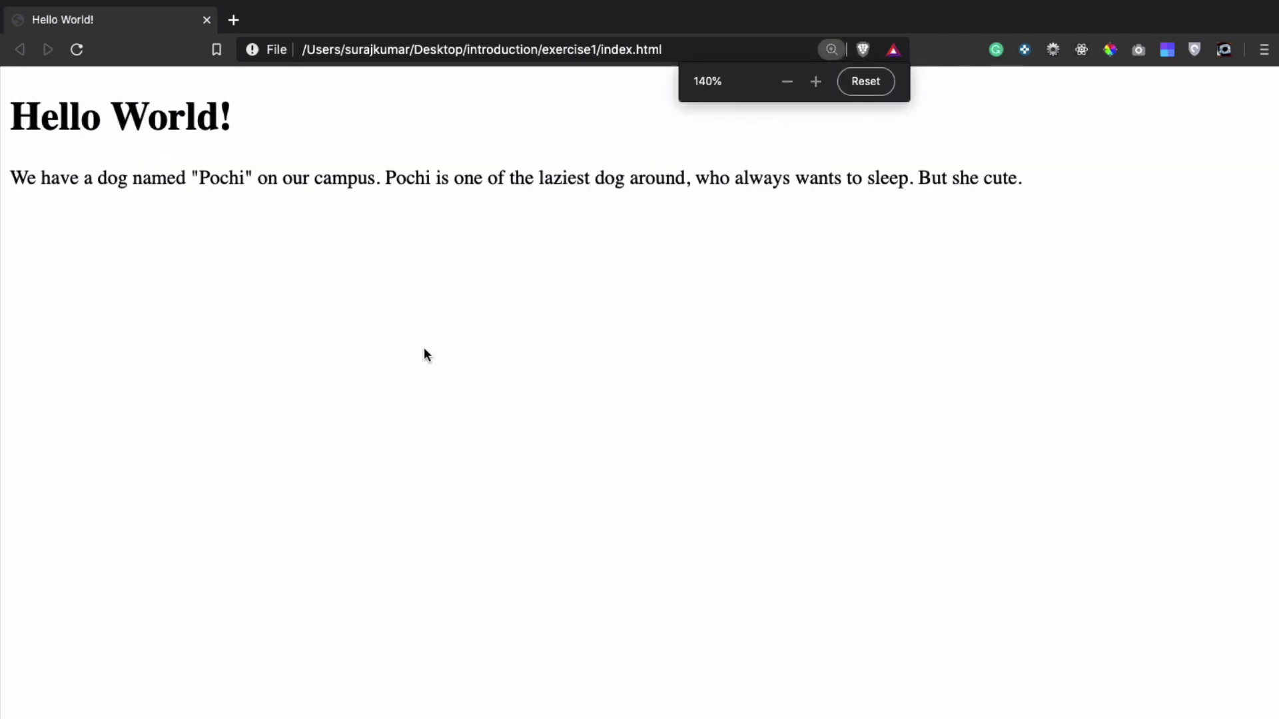